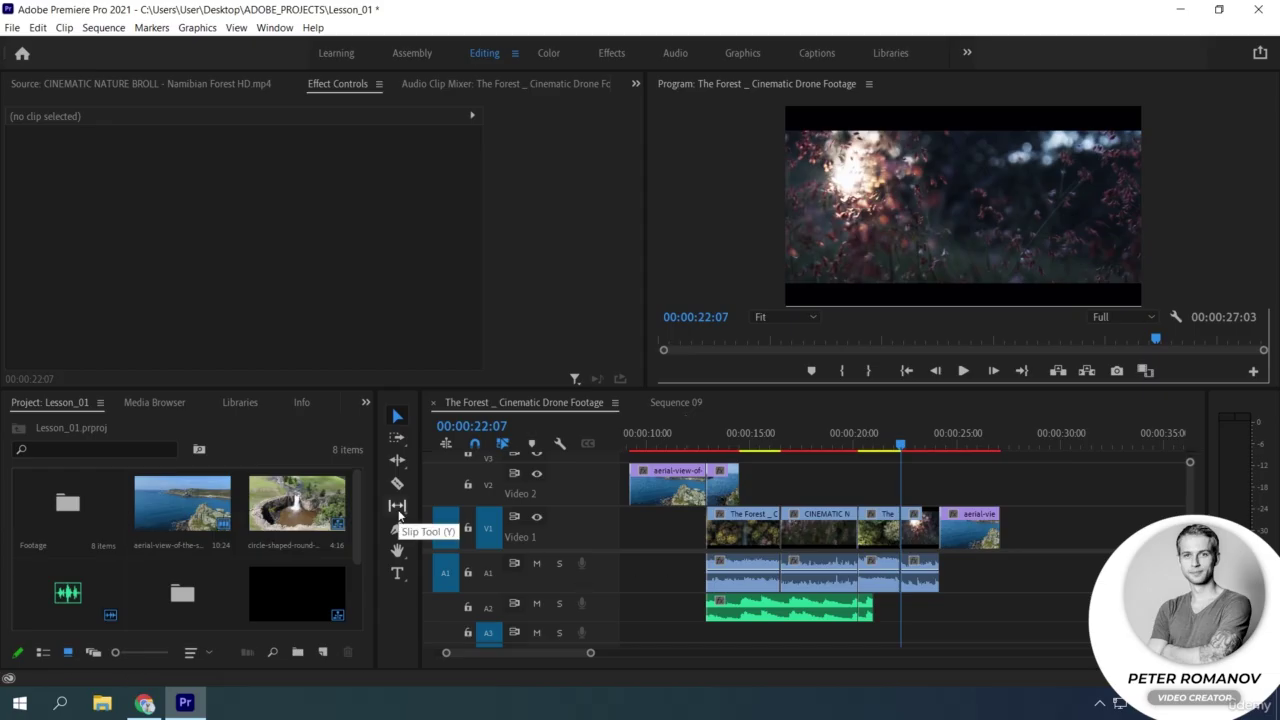
# Extend the start of the first Forest drone clip on Video 1 earlier with the Rate Stretch Tool.
pyautogui.click(397, 460)
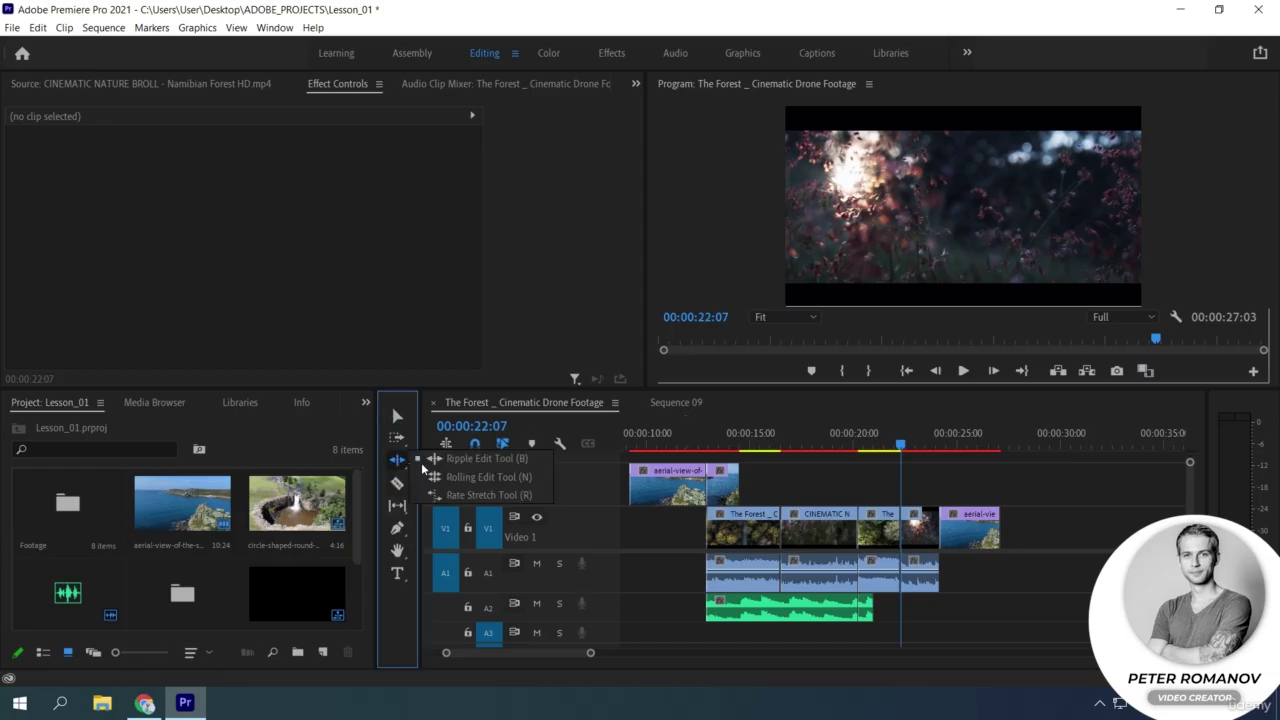
pyautogui.click(467, 494)
pyautogui.moveTo(716, 538); pyautogui.dragTo(687, 540)
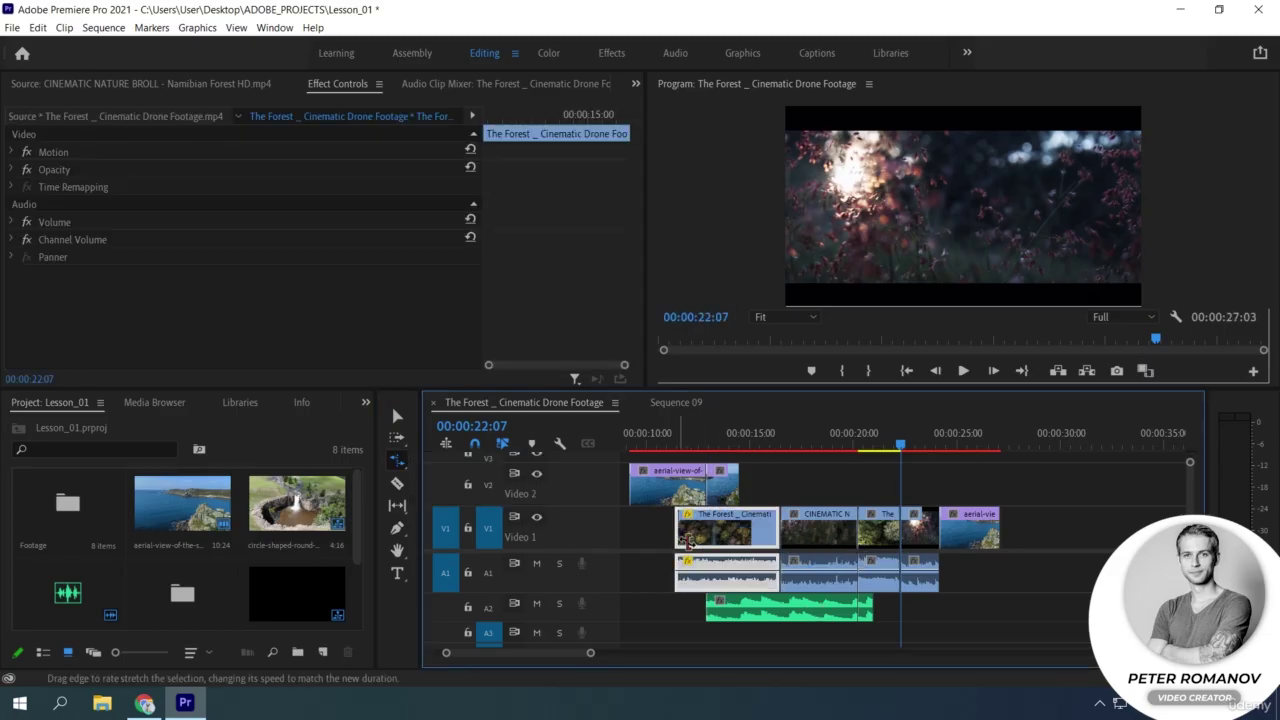
# Play back the rate-stretched Forest clip, undo the stretch and return to the Selection Tool.
pyautogui.moveTo(700, 443); pyautogui.dragTo(745, 443)
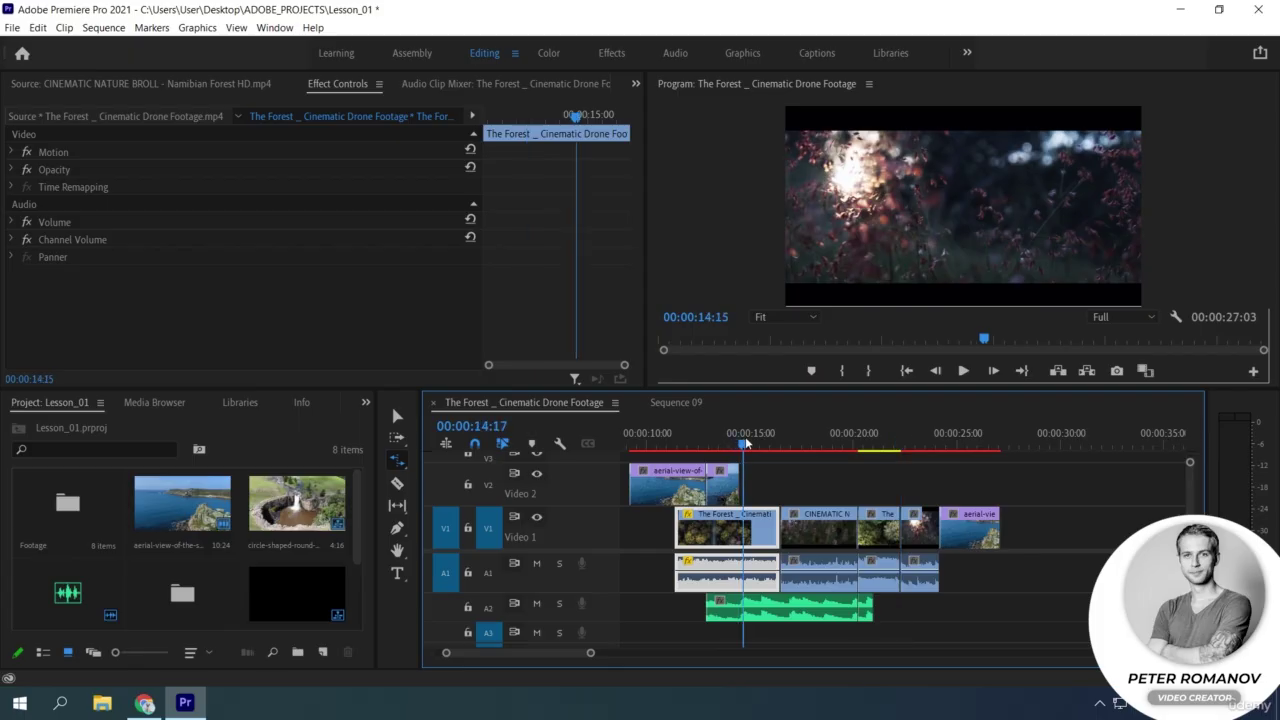
pyautogui.press('space')
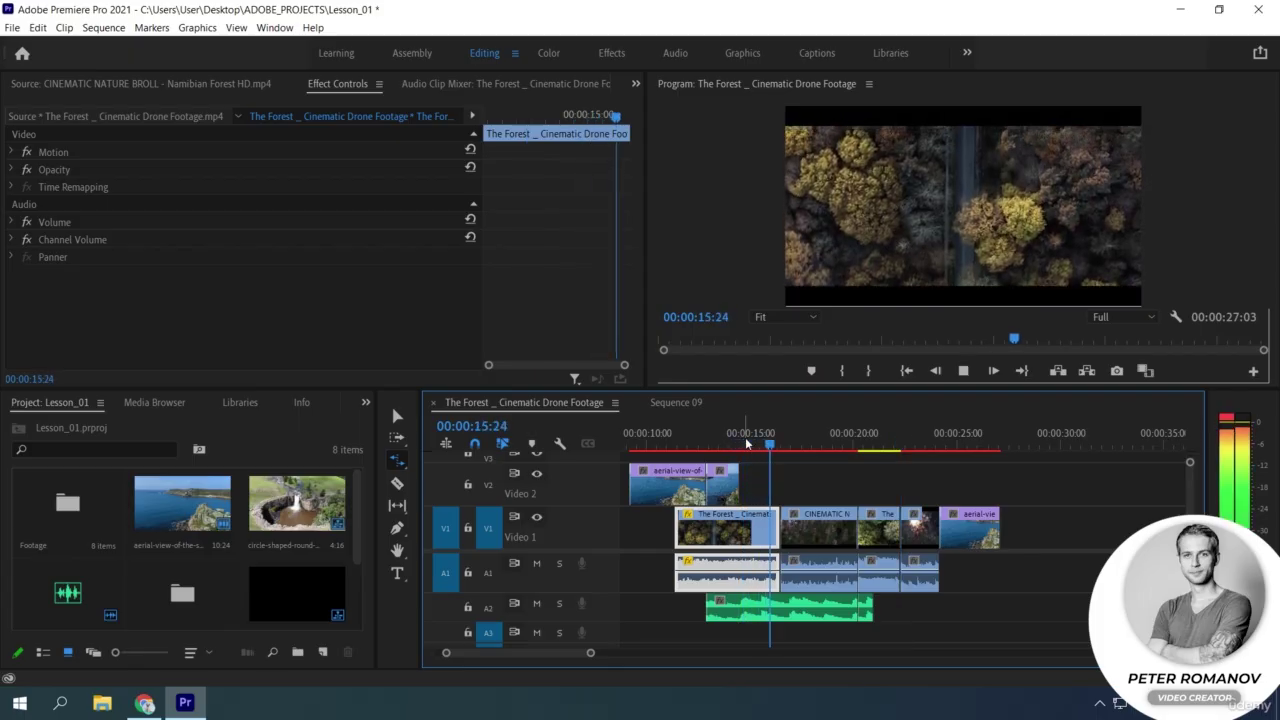
pyautogui.press('space')
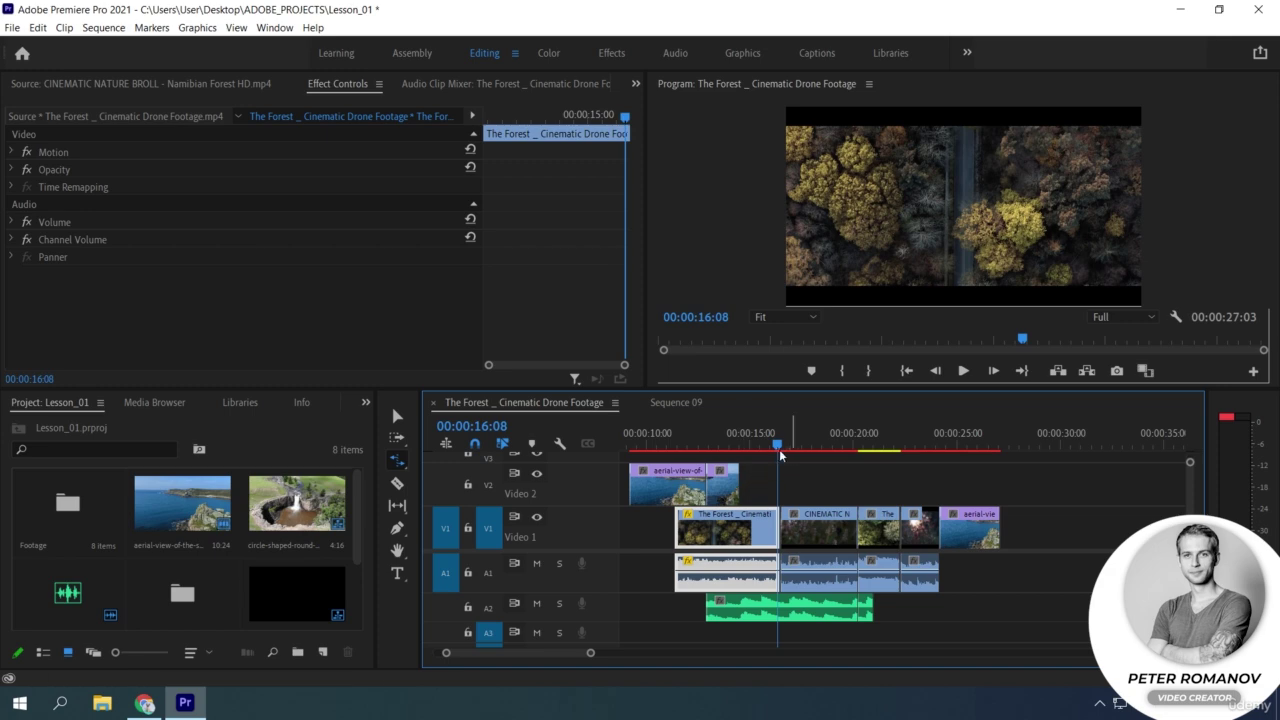
pyautogui.moveTo(781, 455)
pyautogui.mouseDown()
pyautogui.moveTo(749, 448)
pyautogui.moveTo(760, 448)
pyautogui.mouseUp()
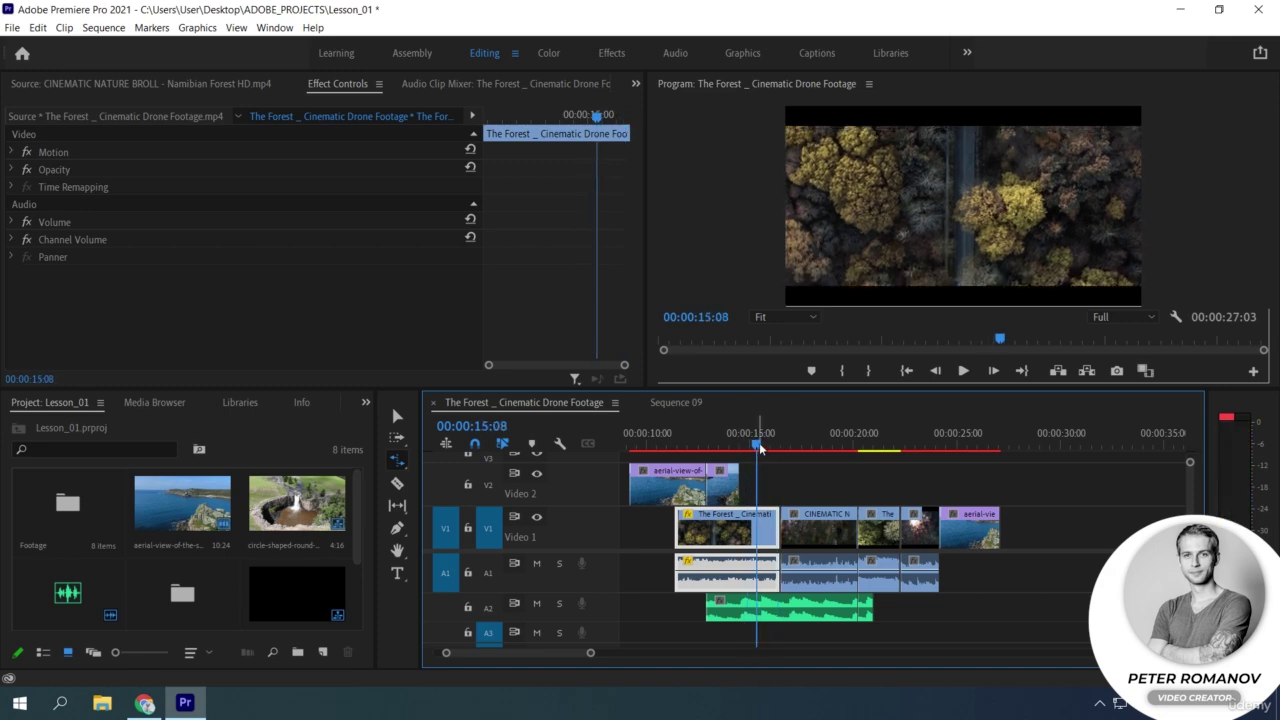
pyautogui.hotkey('ctrl', 'z')
pyautogui.press('v')
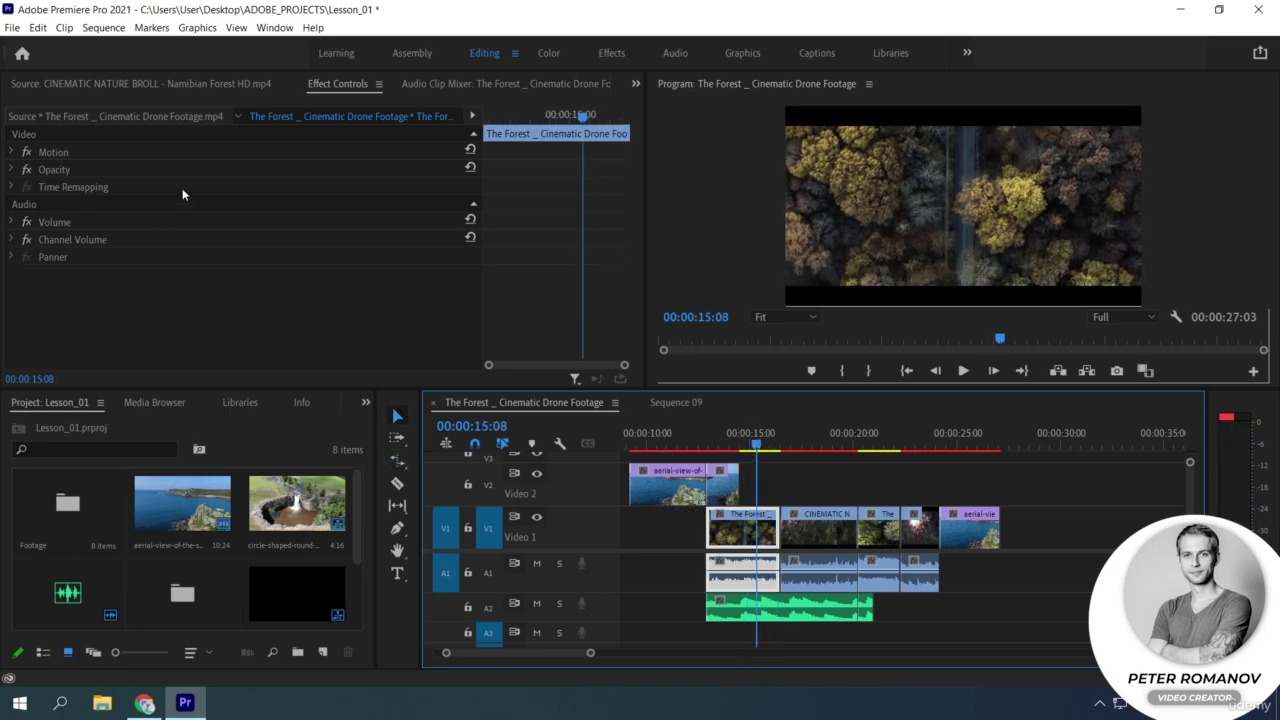
# Show the Namibian Forest source clip and mark a sequence range from 00:00:09:14 to 00:00:11:09.
pyautogui.click(123, 85)
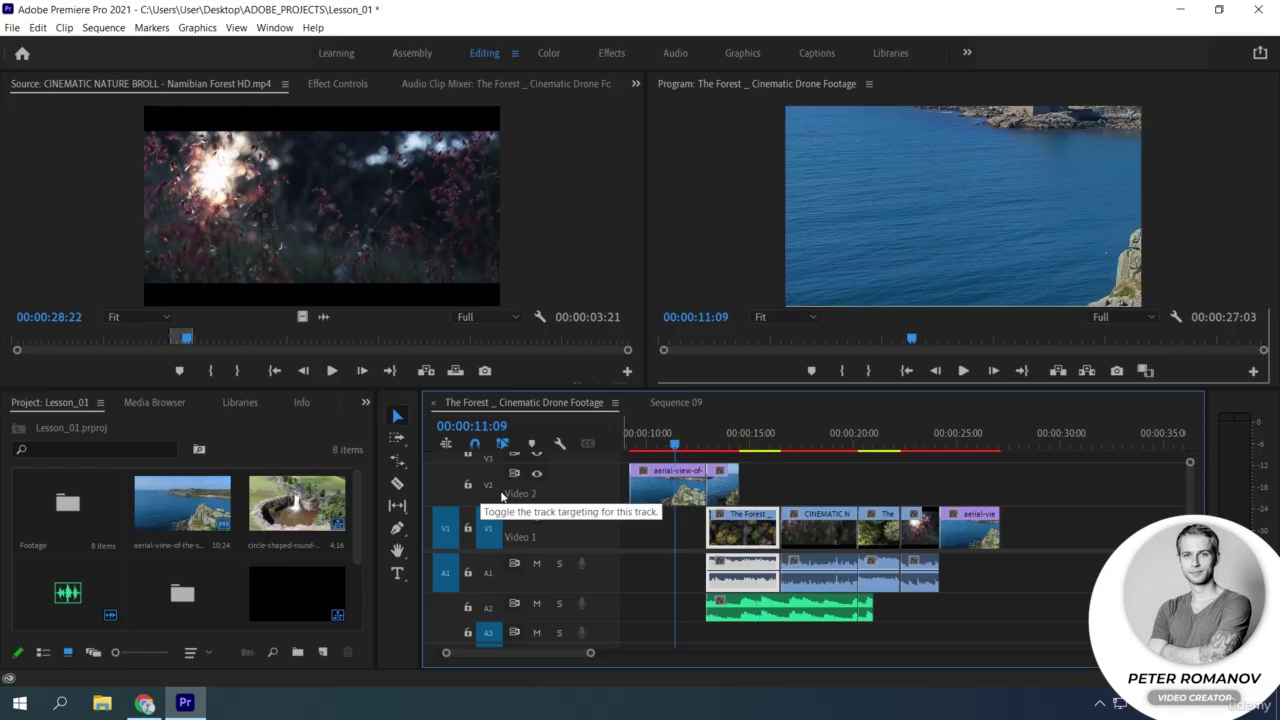
pyautogui.press('o')
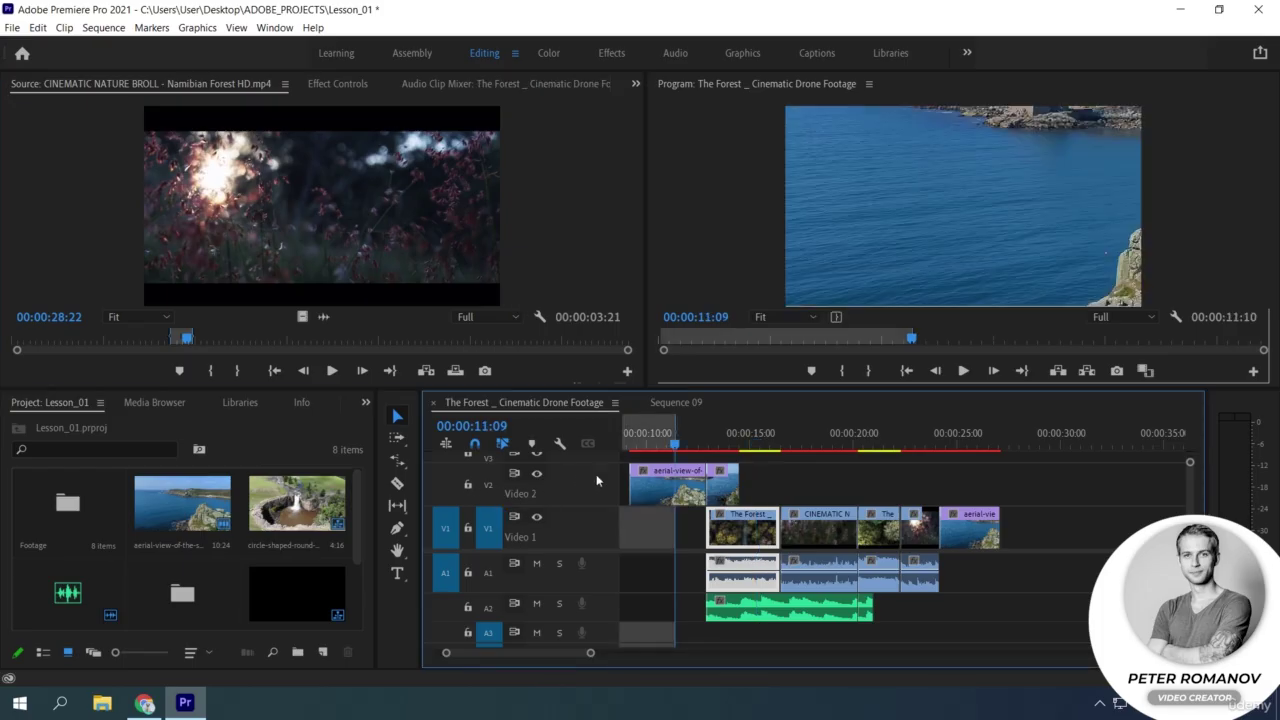
pyautogui.click(639, 435)
pyautogui.press('i')
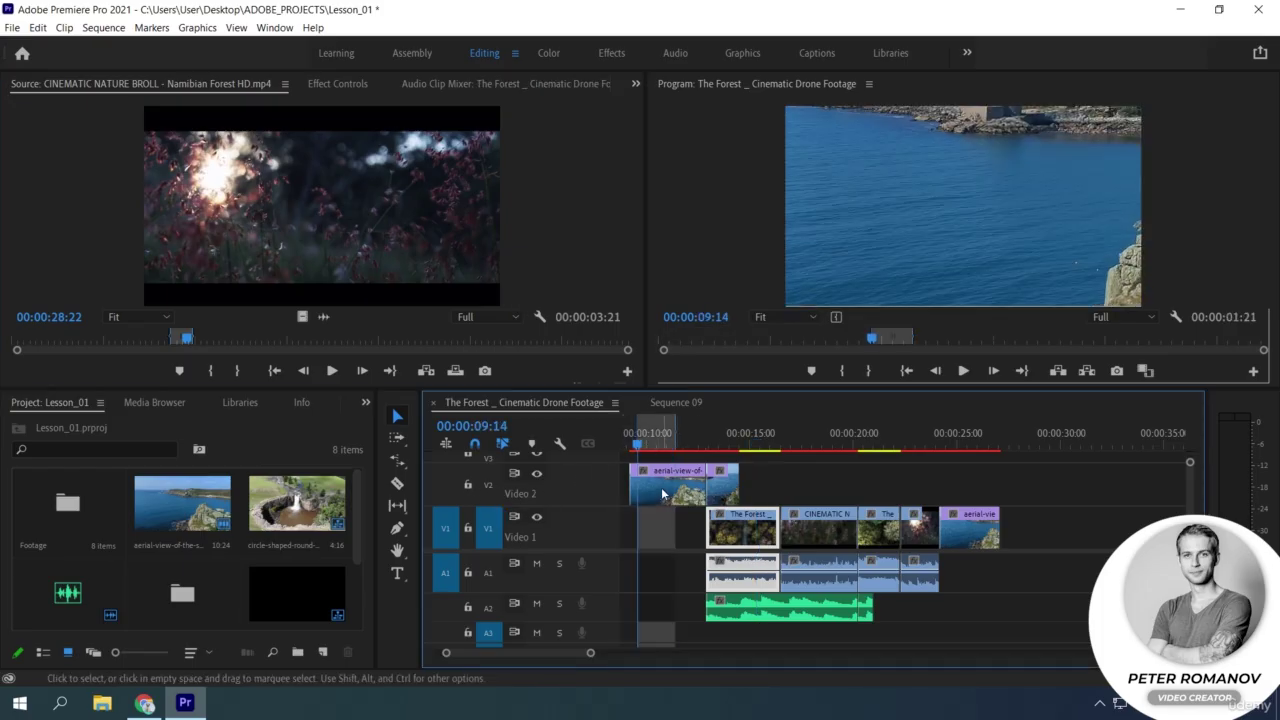
# Insert the source clip into the marked sequence range using Change Clip Speed (Fit to Fill).
pyautogui.click(426, 371)
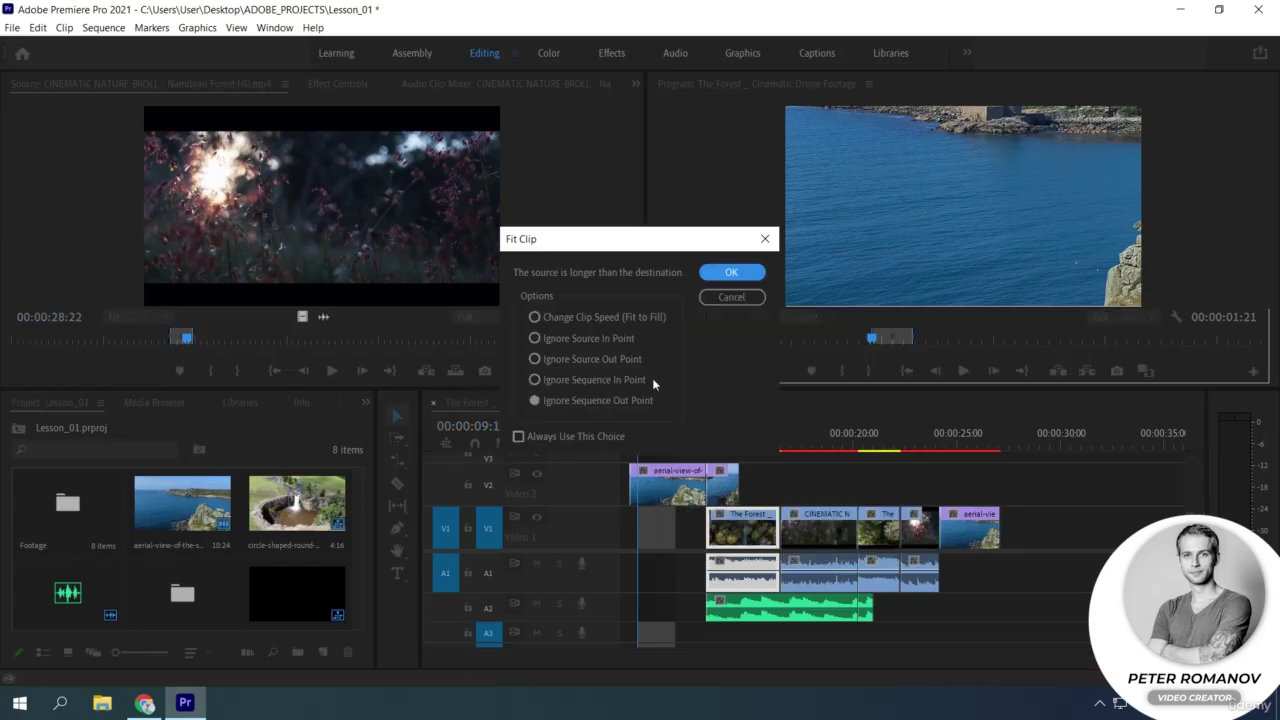
pyautogui.click(588, 316)
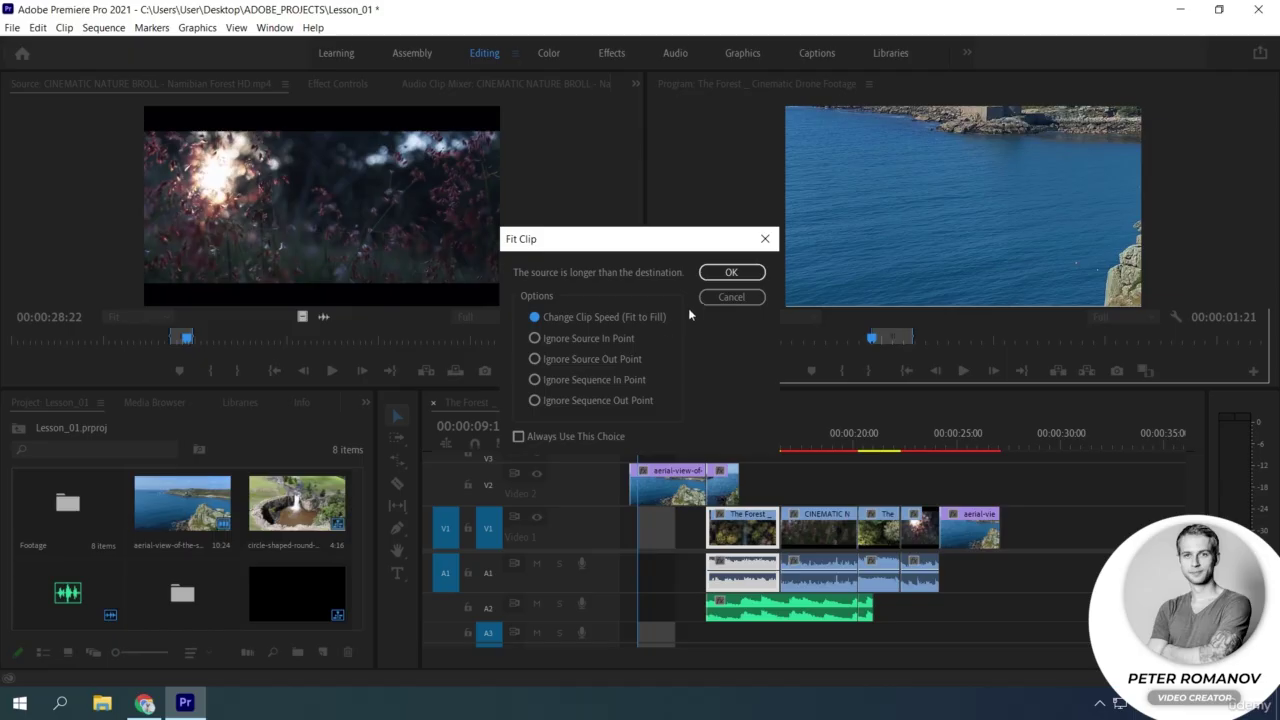
pyautogui.click(731, 273)
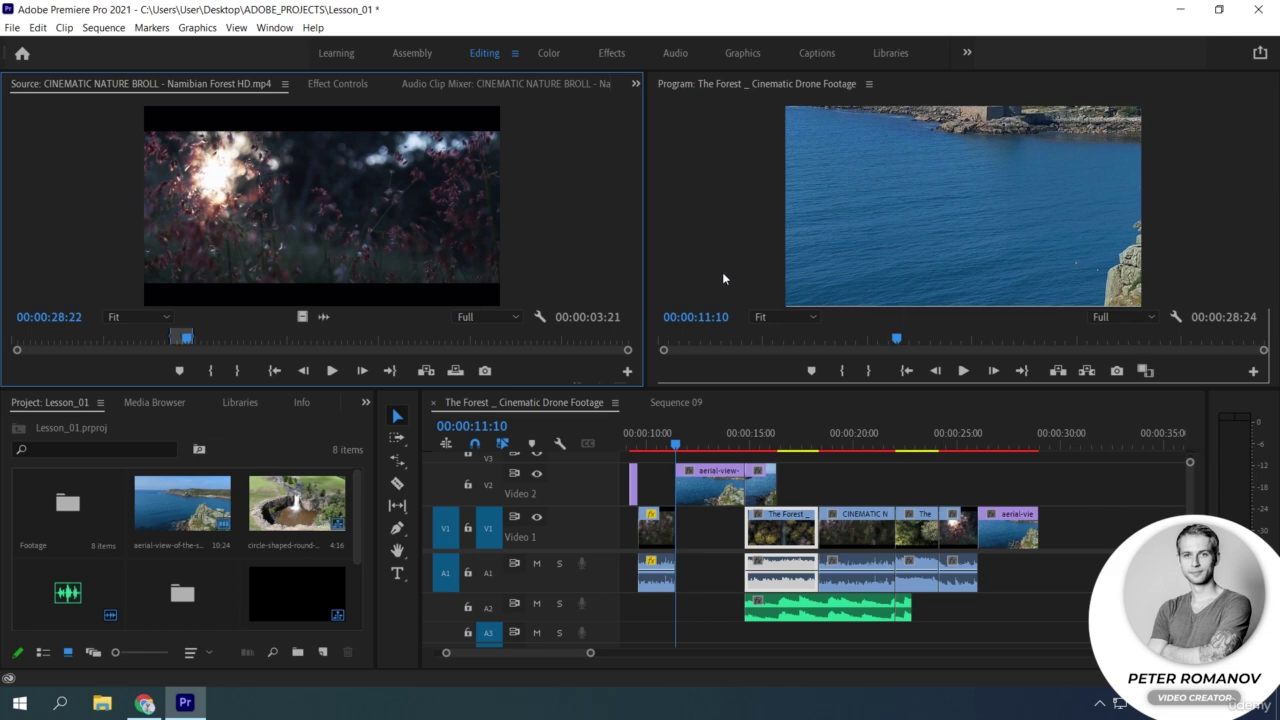
# Review the Speed/Duration settings of the first Forest clip on Video 1 and close them without changes.
pyautogui.rightClick(897, 530)
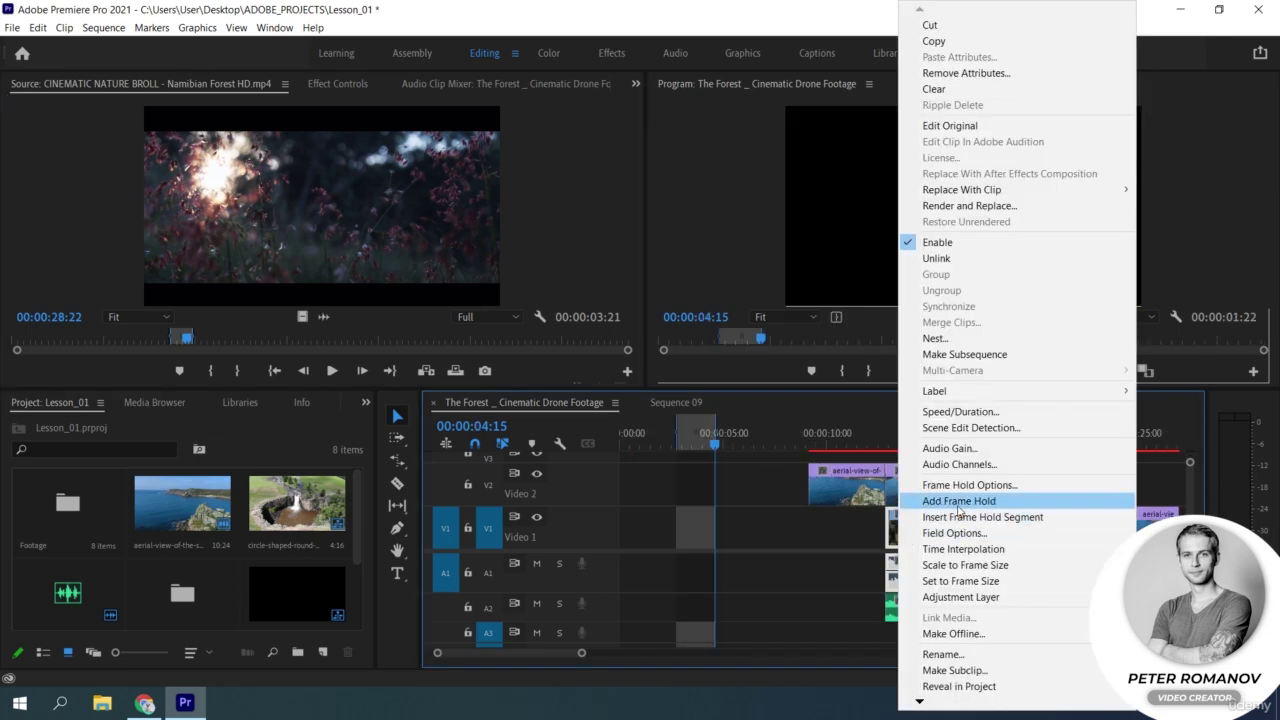
pyautogui.click(958, 411)
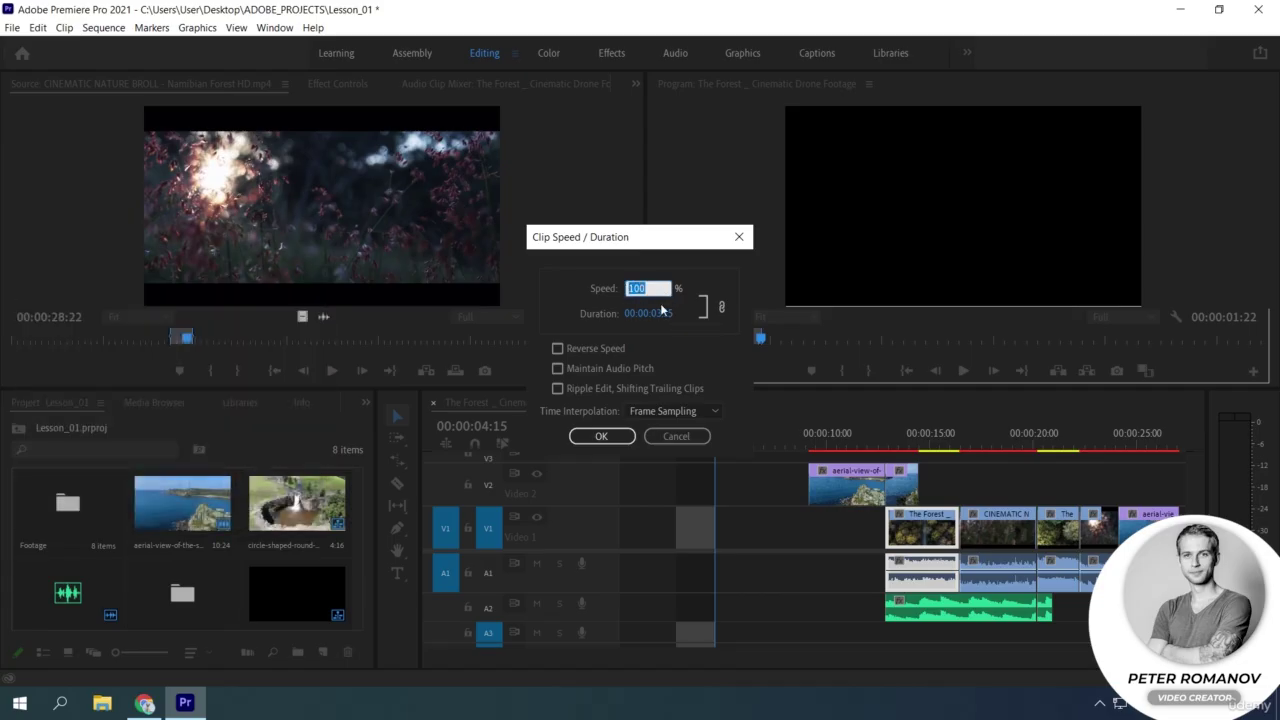
pyautogui.press('Return')
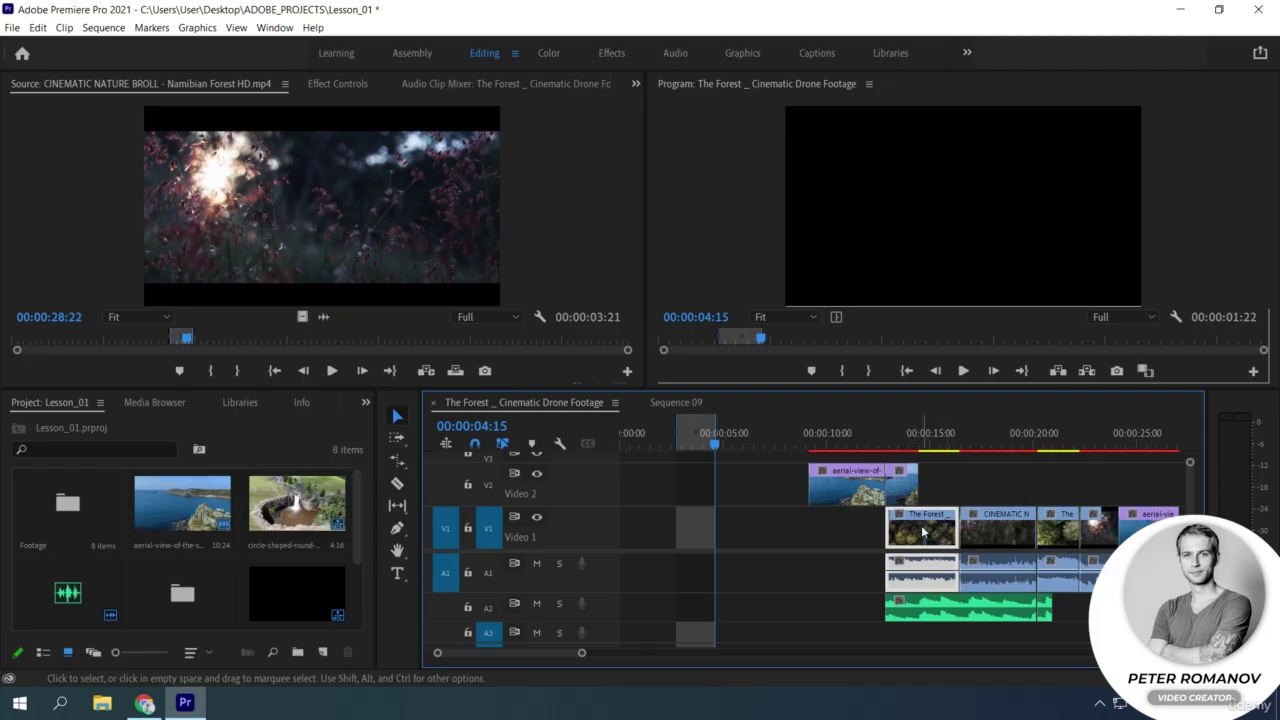
# Enable Ripple Edit, Shifting Trailing Clips in the first Forest clip's Speed/Duration settings.
pyautogui.rightClick(945, 530)
pyautogui.click(965, 411)
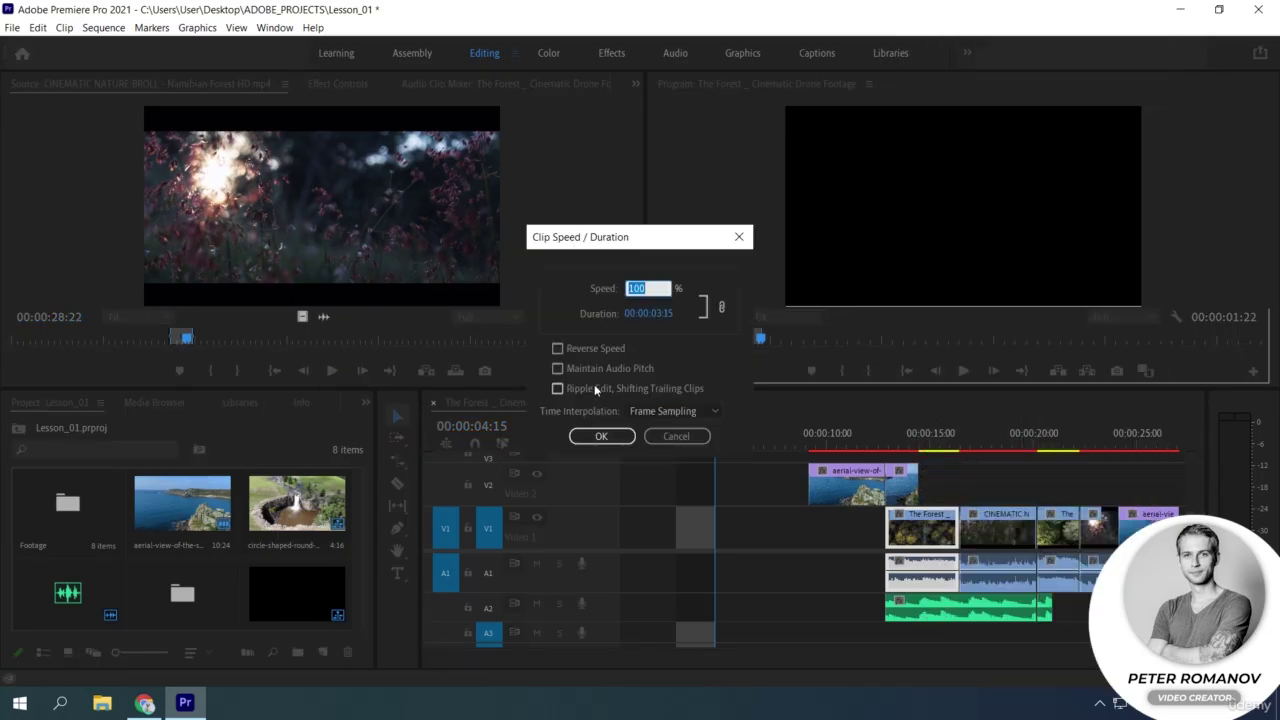
pyautogui.click(558, 388)
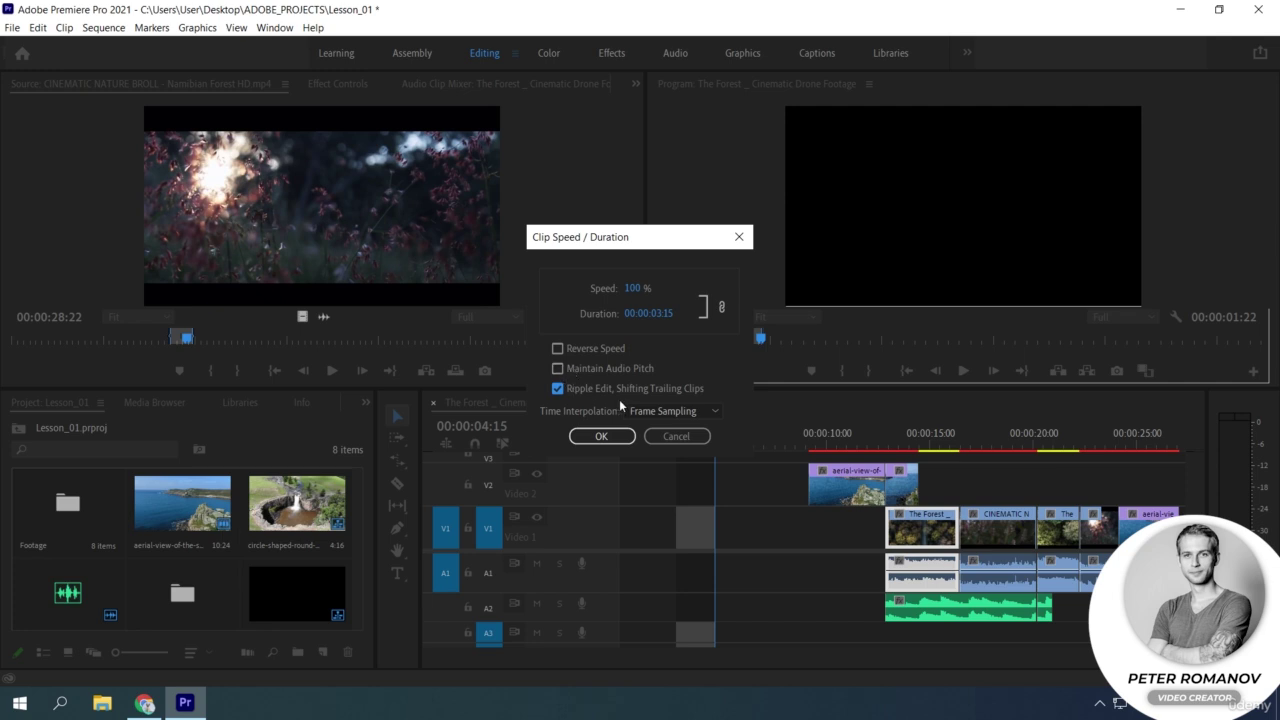
# Set the first Forest clip's speed to 50%, apply it, and undo the speed change.
pyautogui.click(635, 289)
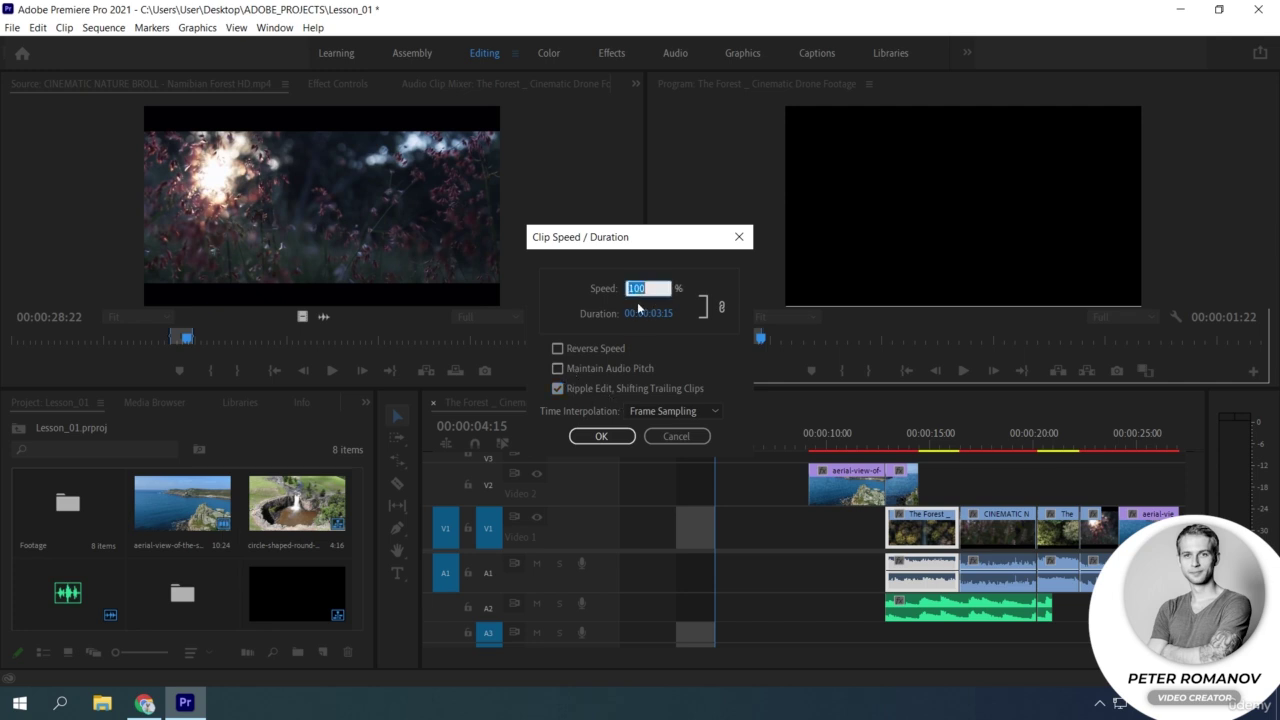
pyautogui.write('50')
pyautogui.click(603, 437)
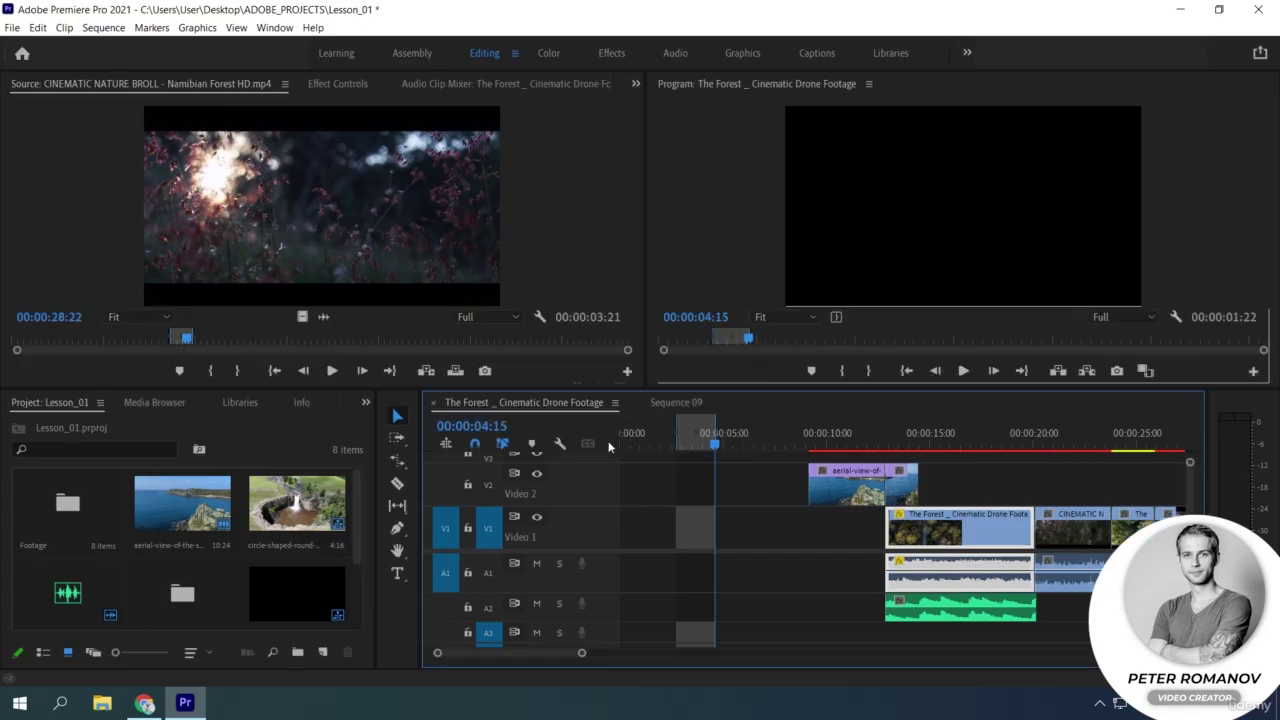
pyautogui.hotkey('ctrl', 'z')
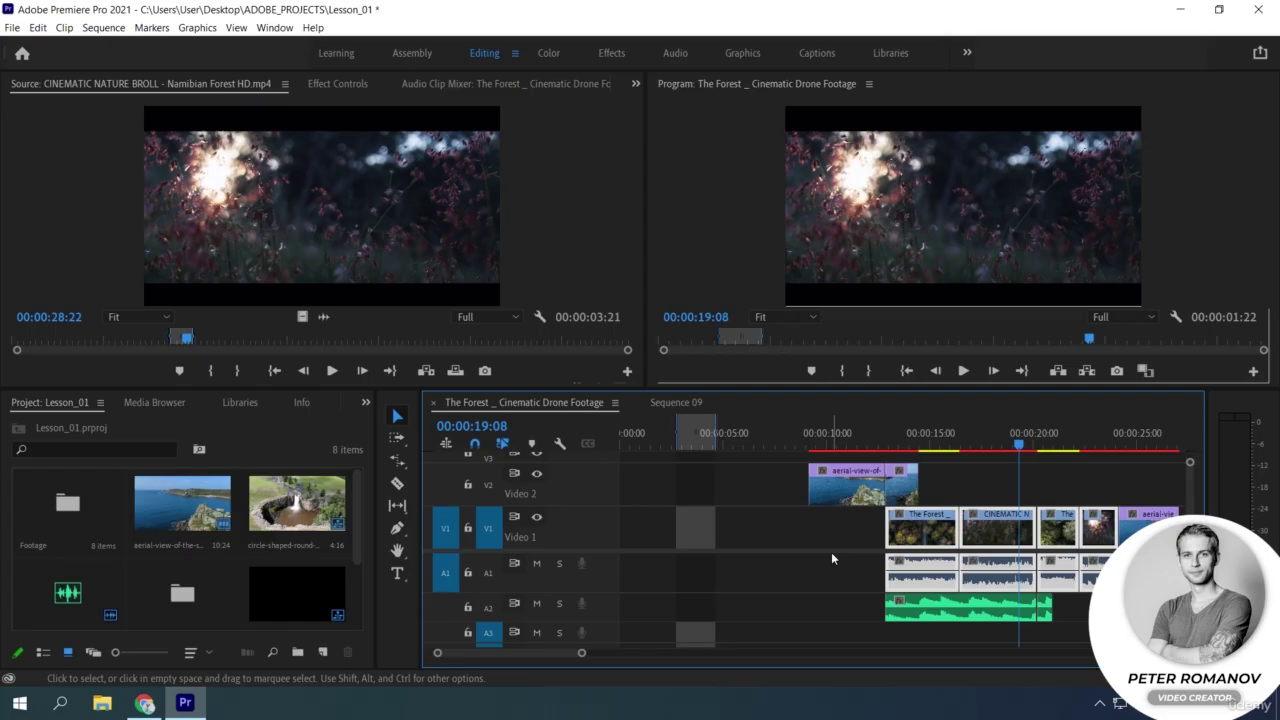
# Set the duration of the four selected Video 1 clips to 2 seconds (200), and undo the change.
pyautogui.hotkey('ctrl', 'r')
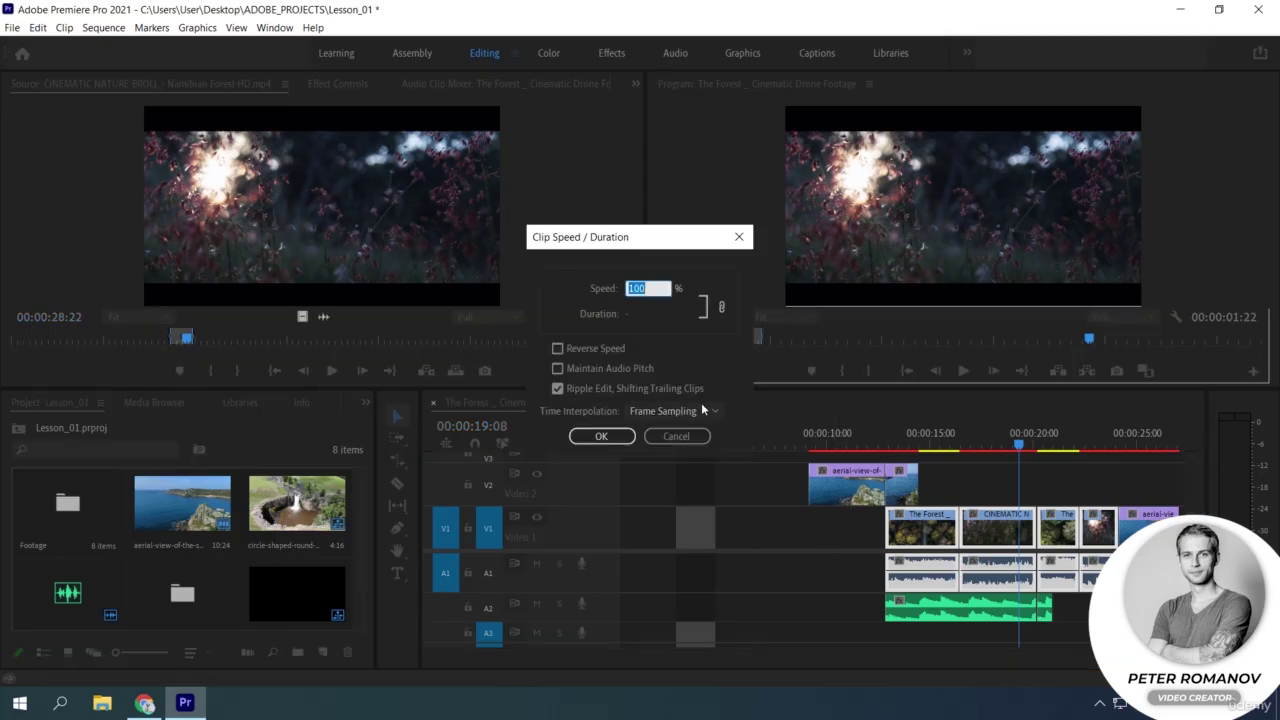
pyautogui.click(633, 314)
pyautogui.write('20')
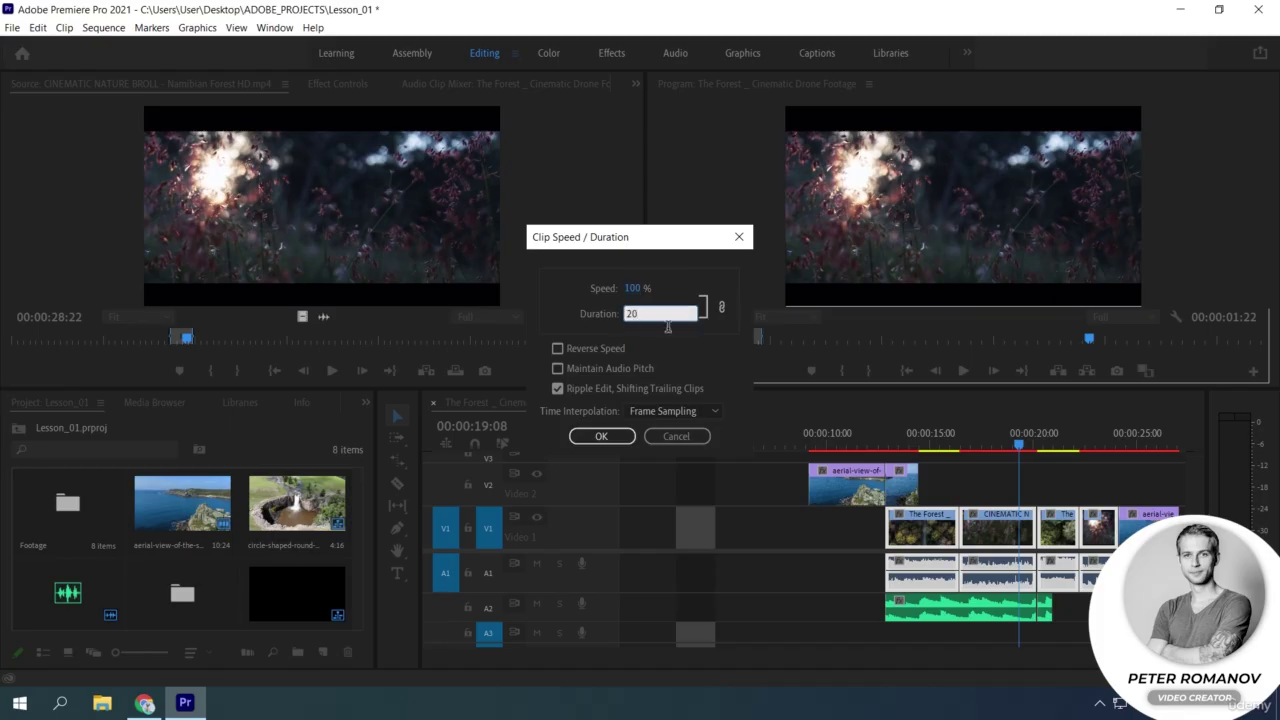
pyautogui.write('0')
pyautogui.press('Return')
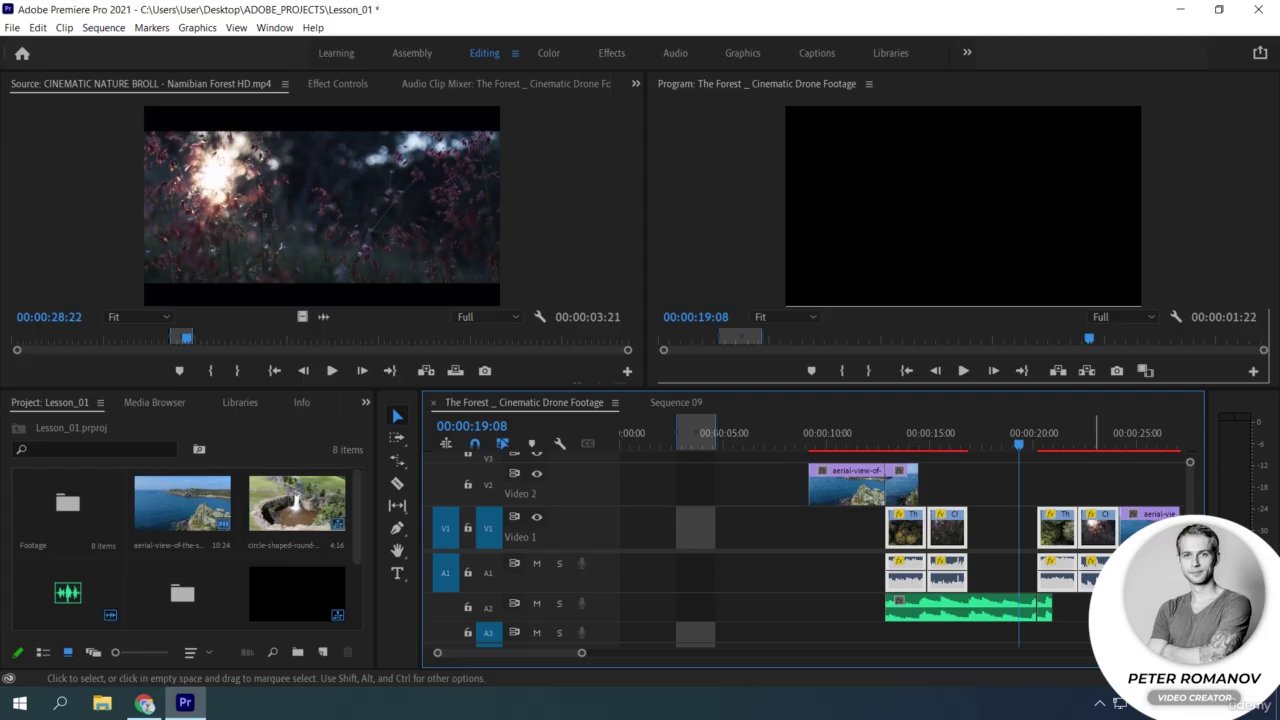
pyautogui.press('.')
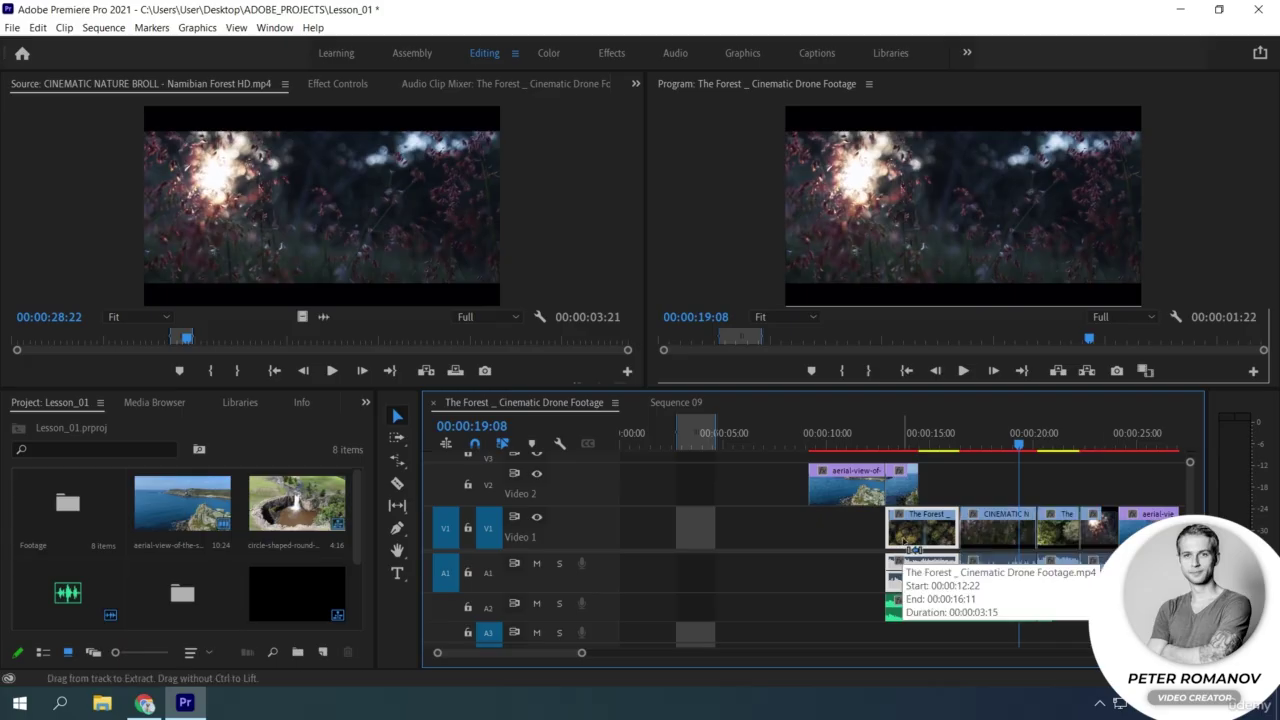
# Apply Reverse Speed to the first Forest clip and play it back from its start.
pyautogui.hotkey('ctrl', 'r')
pyautogui.click(599, 348)
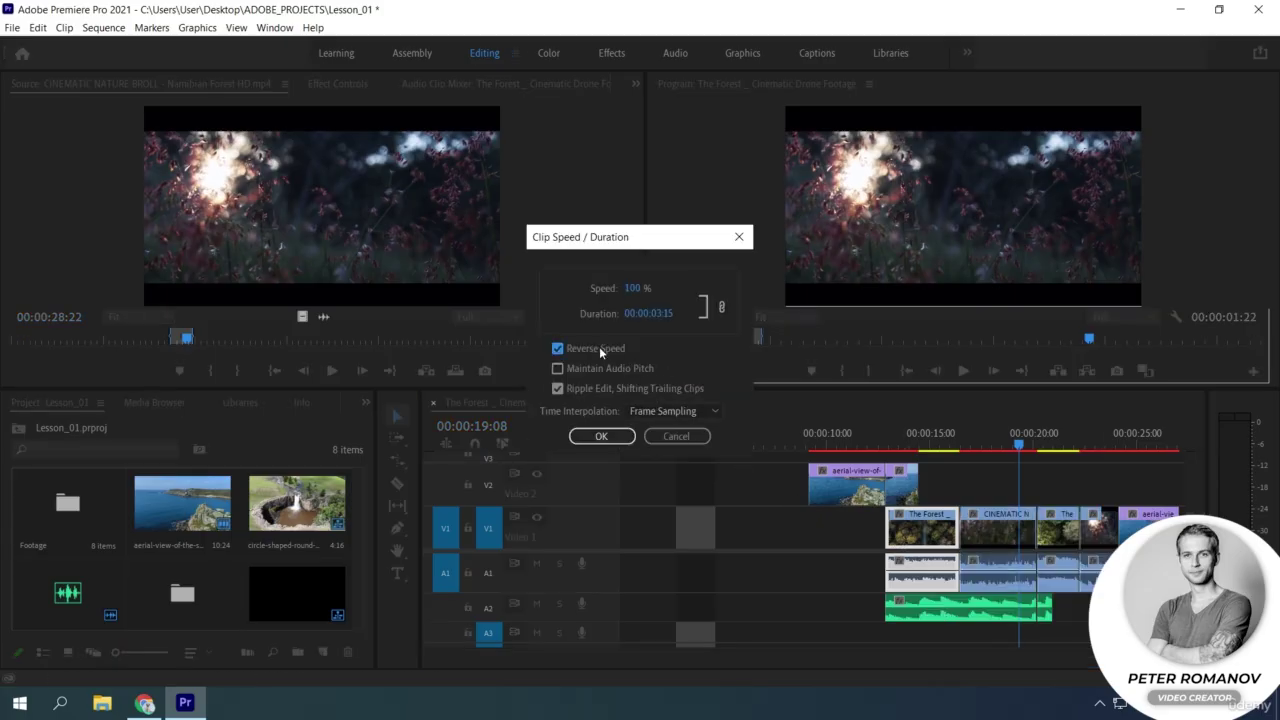
pyautogui.click(630, 440)
pyautogui.moveTo(890, 445)
pyautogui.mouseDown()
pyautogui.moveTo(953, 449)
pyautogui.moveTo(895, 449)
pyautogui.mouseUp()
pyautogui.press('space')
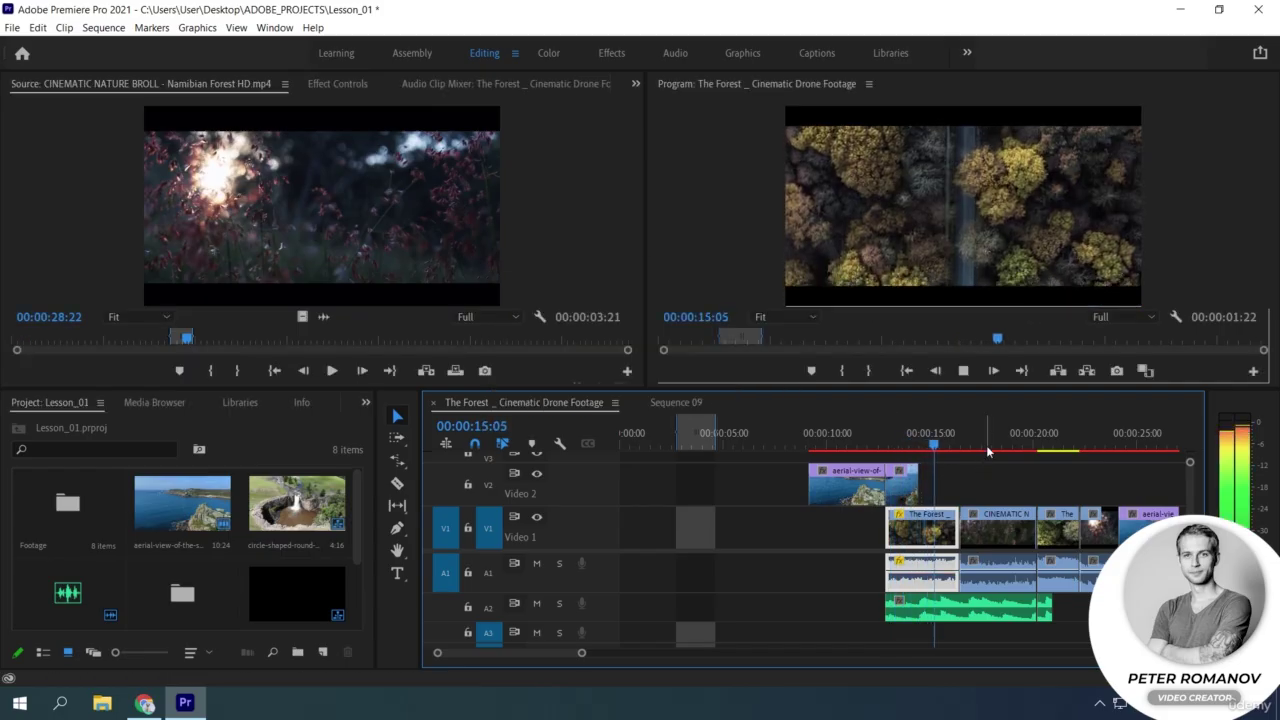
# Move the sunlit-flowers clip to the start of Video 1 and ripple-trim its end to 00:00:01:00.
pyautogui.moveTo(1100, 530); pyautogui.dragTo(643, 548)
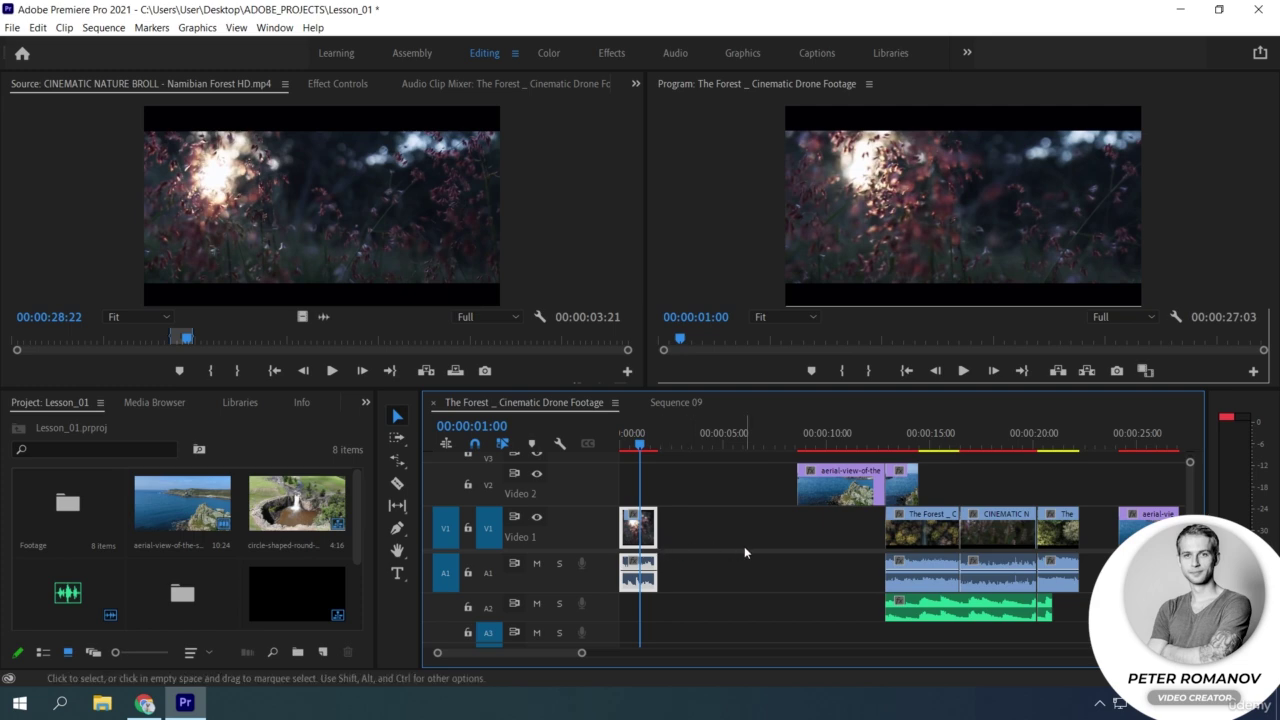
pyautogui.press('w')
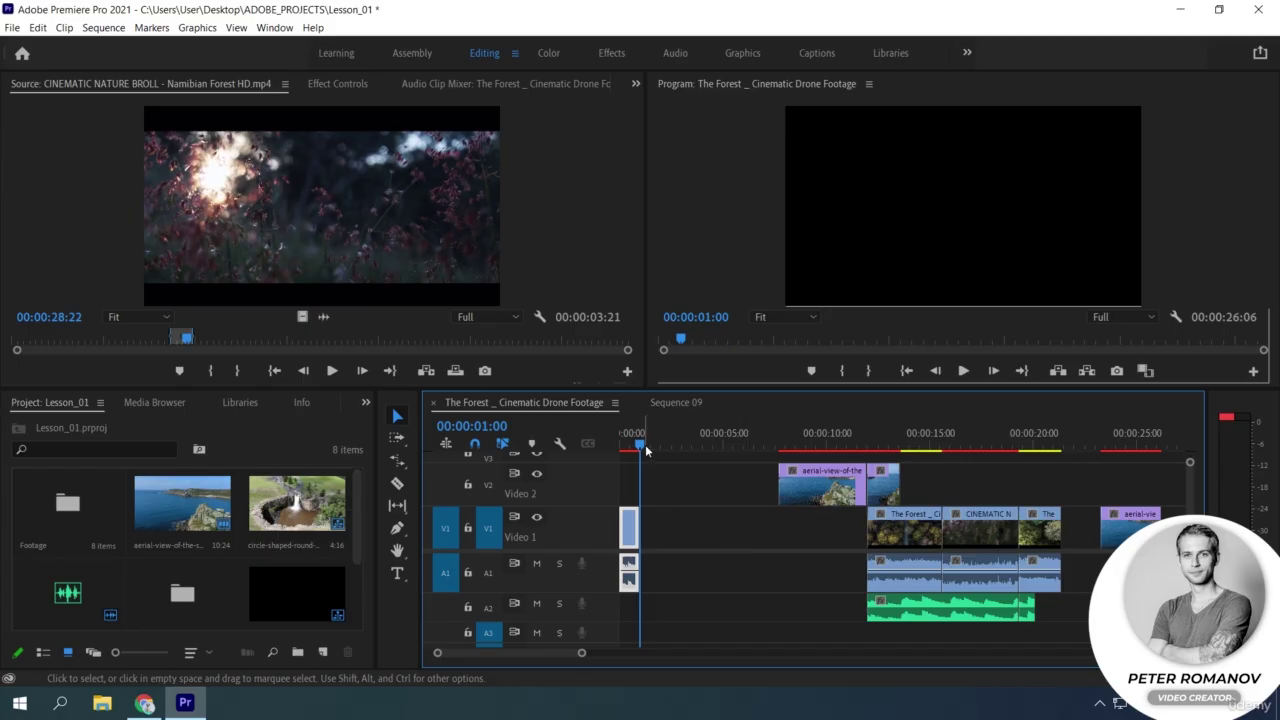
pyautogui.moveTo(643, 447); pyautogui.dragTo(631, 449)
# Slow the trimmed flowers clip at the sequence start to 25% speed.
pyautogui.hotkey('ctrl', 'r')
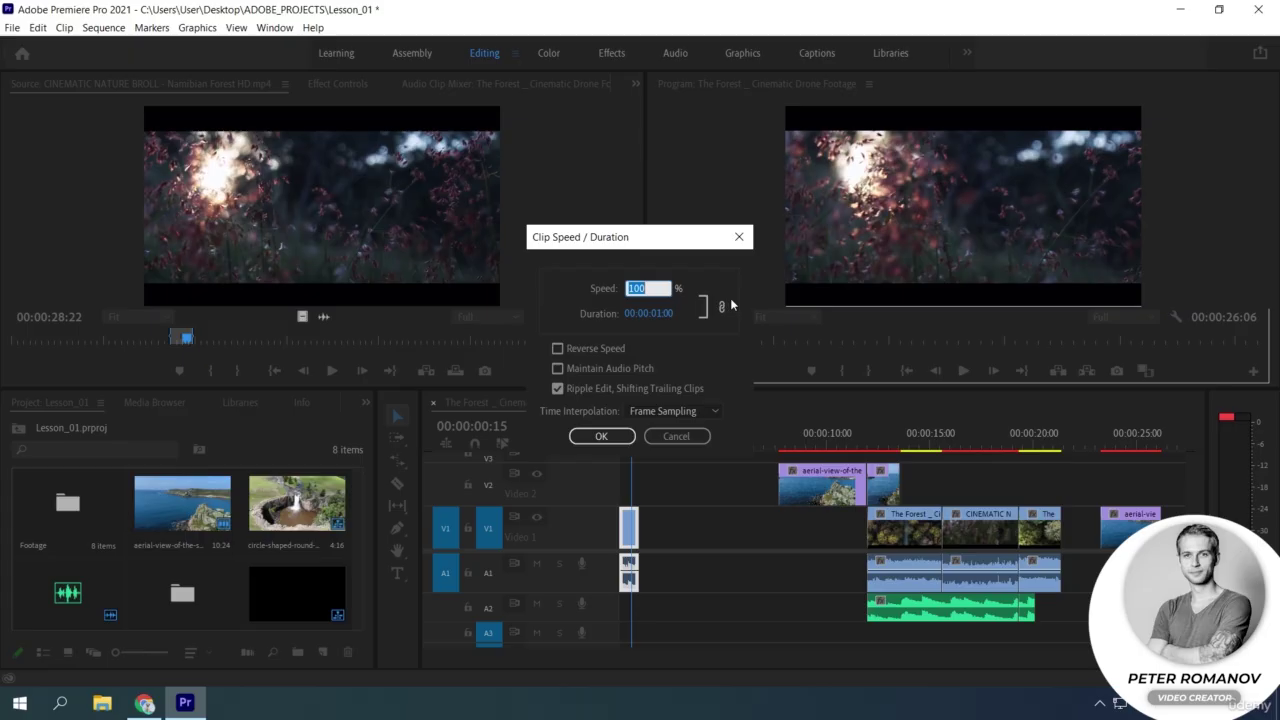
pyautogui.write('25')
pyautogui.press('Return')
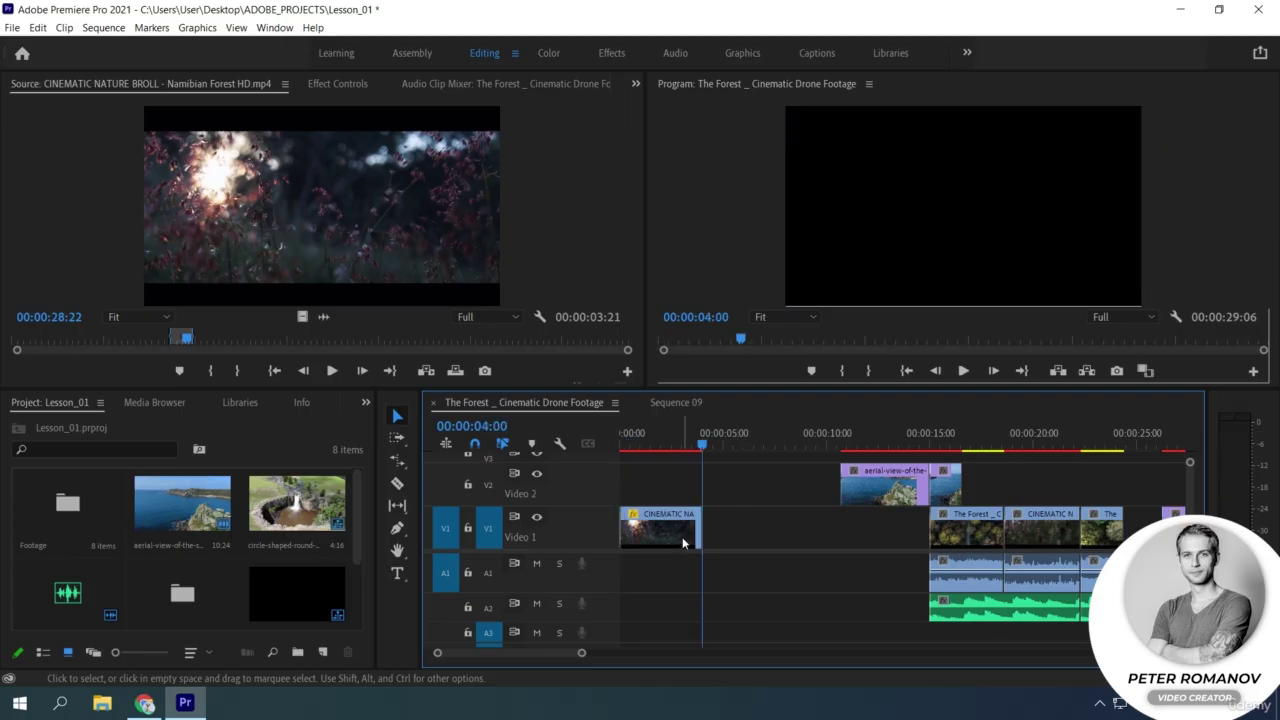
# Duplicate the slowed flowers clip on Video 1, placing the copy at 00:00:04:00 right after the original.
pyautogui.click(686, 542)
pyautogui.hotkey('ctrl', 'c')
pyautogui.hotkey('ctrl', 'v')
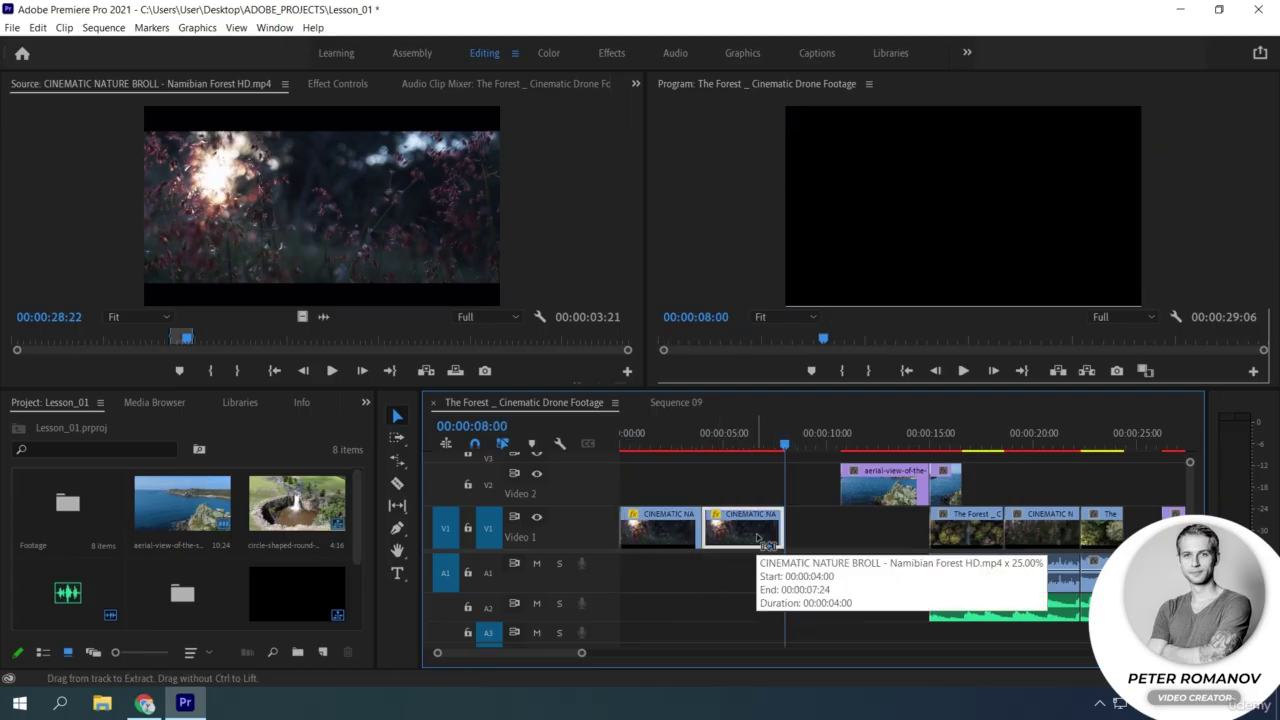
# Set the flowers copy at 00:00:04:00 to Frame Blending time interpolation and move the playhead near its start.
pyautogui.hotkey('ctrl', 'r')
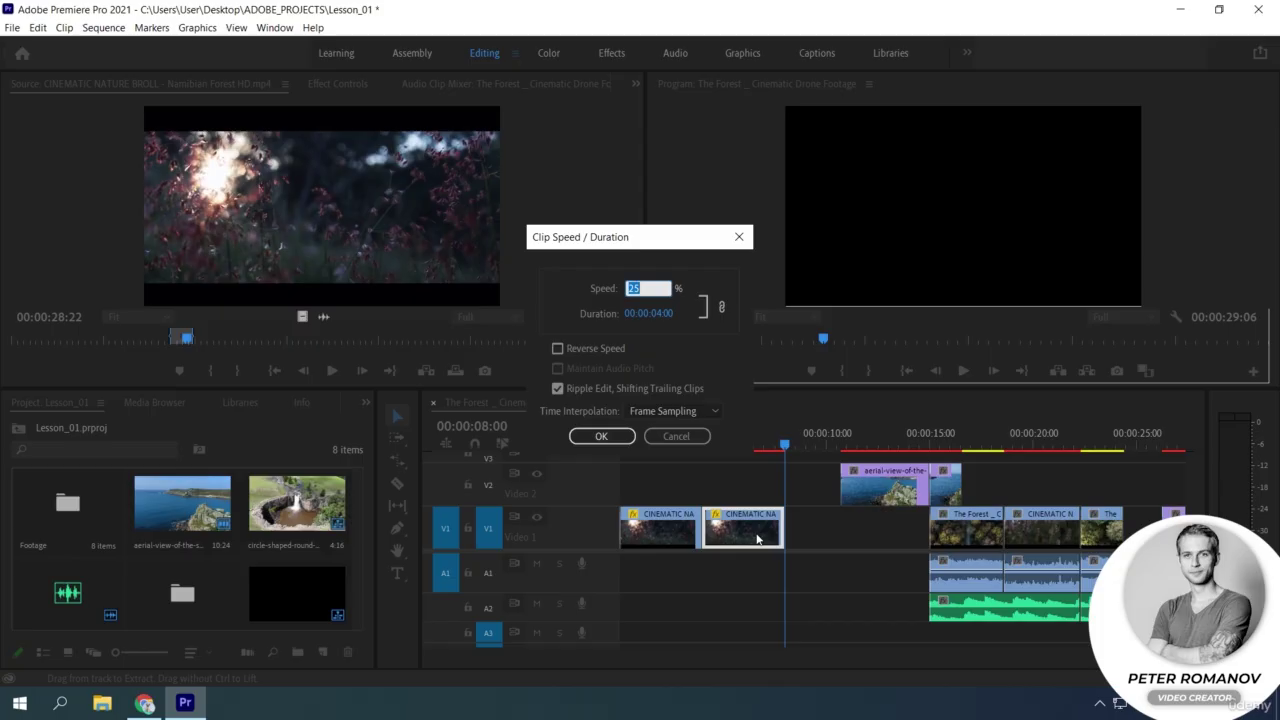
pyautogui.click(703, 411)
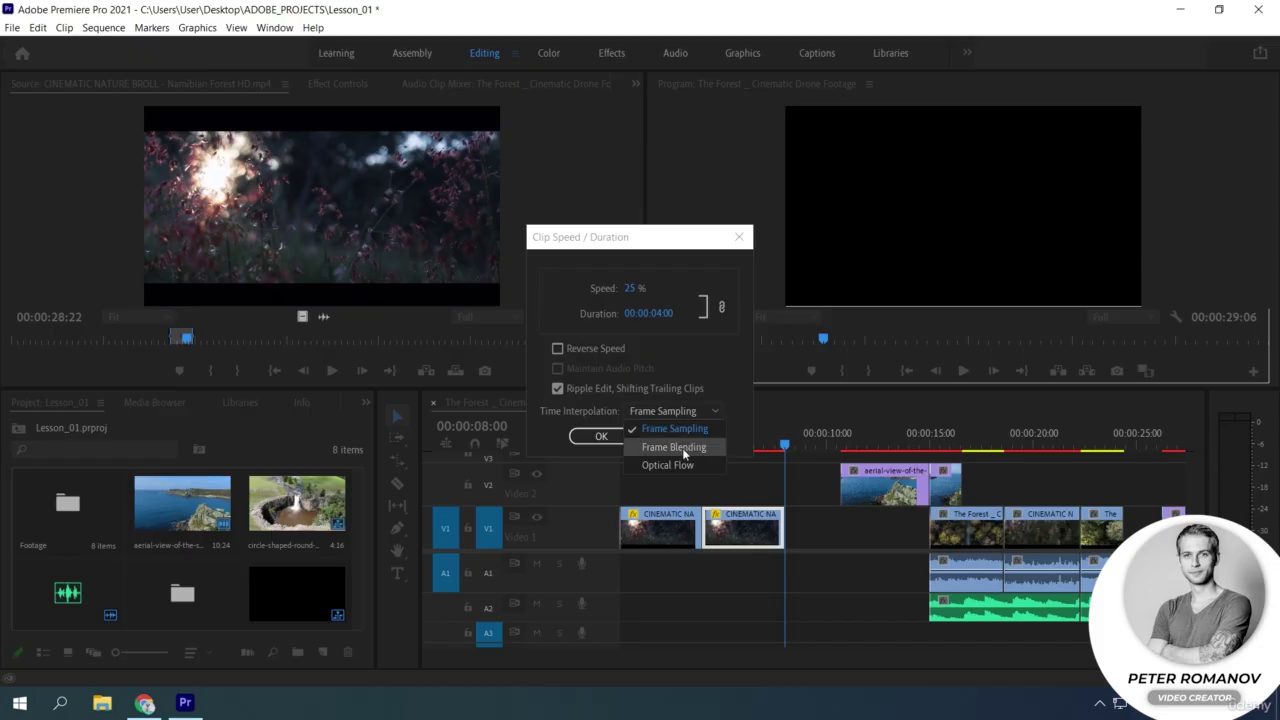
pyautogui.click(682, 448)
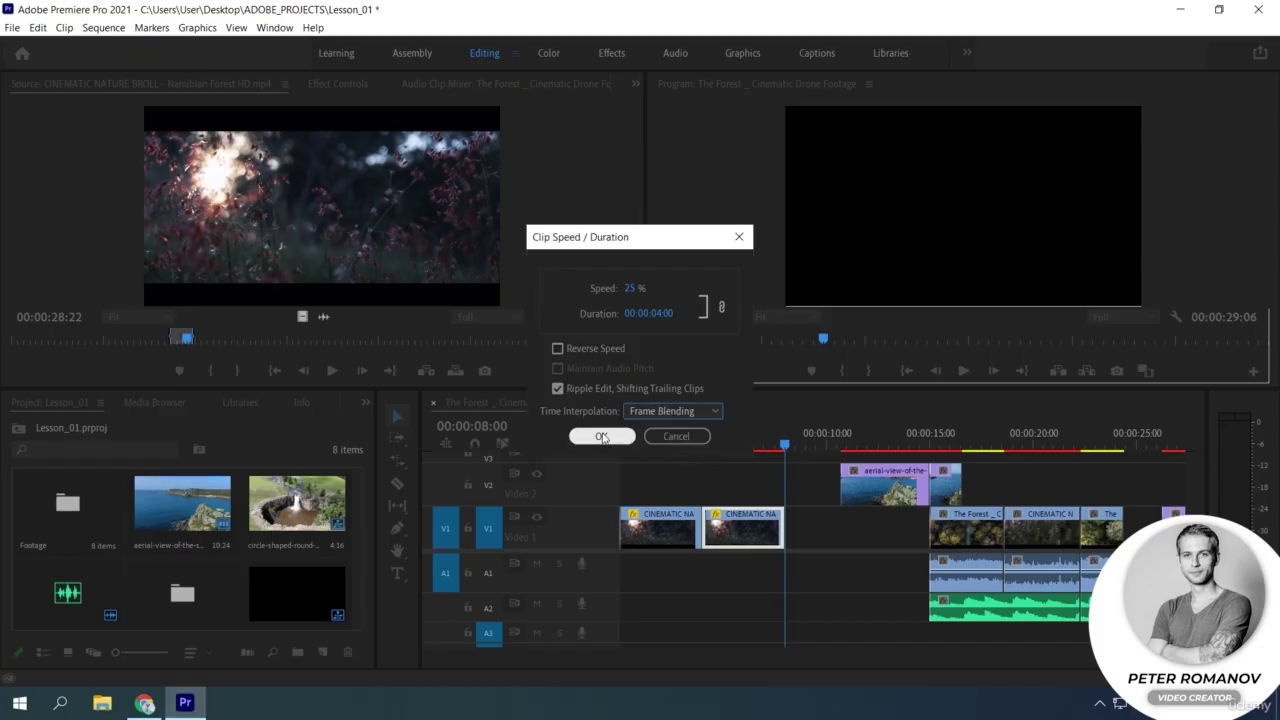
pyautogui.click(602, 437)
pyautogui.click(707, 443)
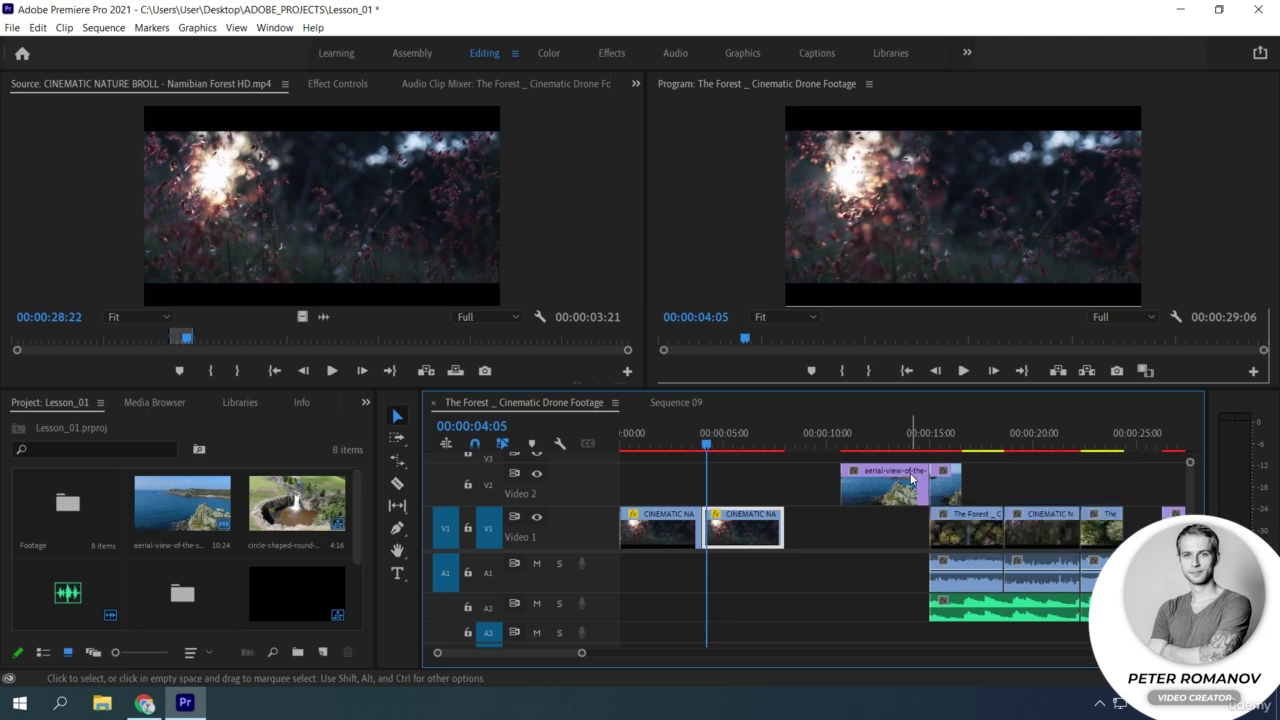
# Paste another slowed flowers clip at 00:00:08:00 on Video 1 and set its time interpolation to Optical Flow.
pyautogui.press('Down')
pyautogui.hotkey('ctrl', 'v')
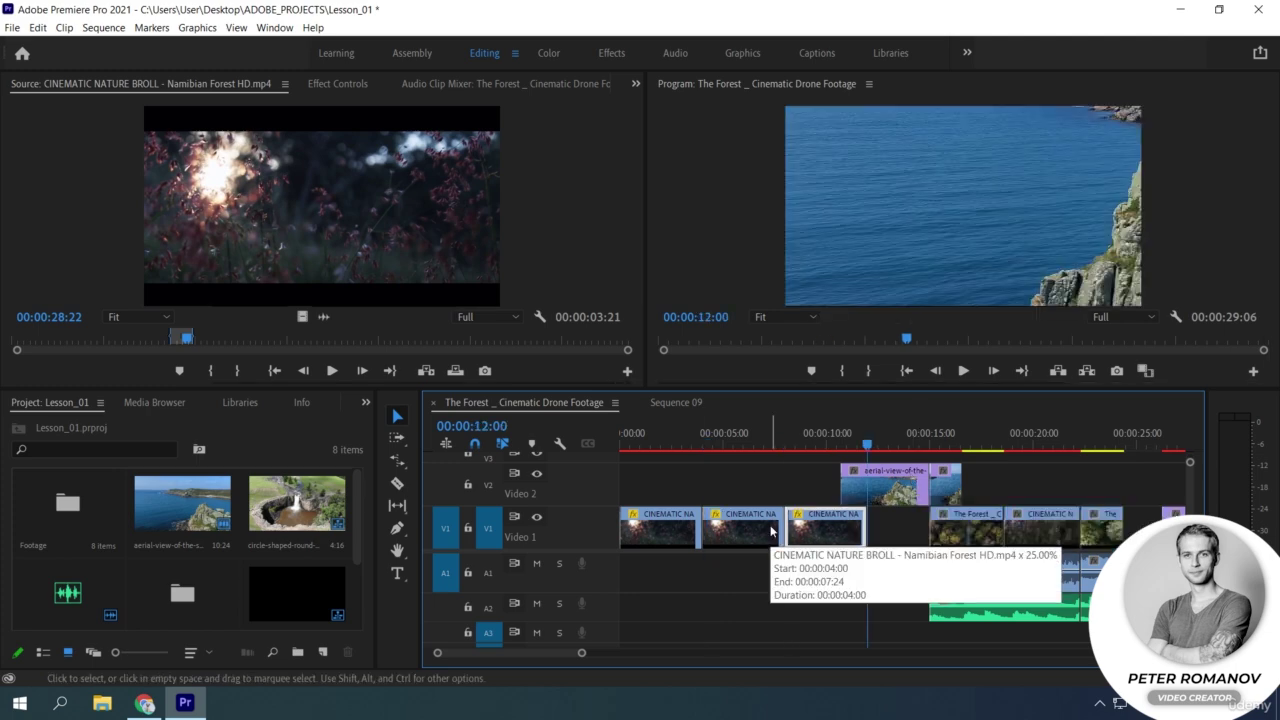
pyautogui.click(812, 518)
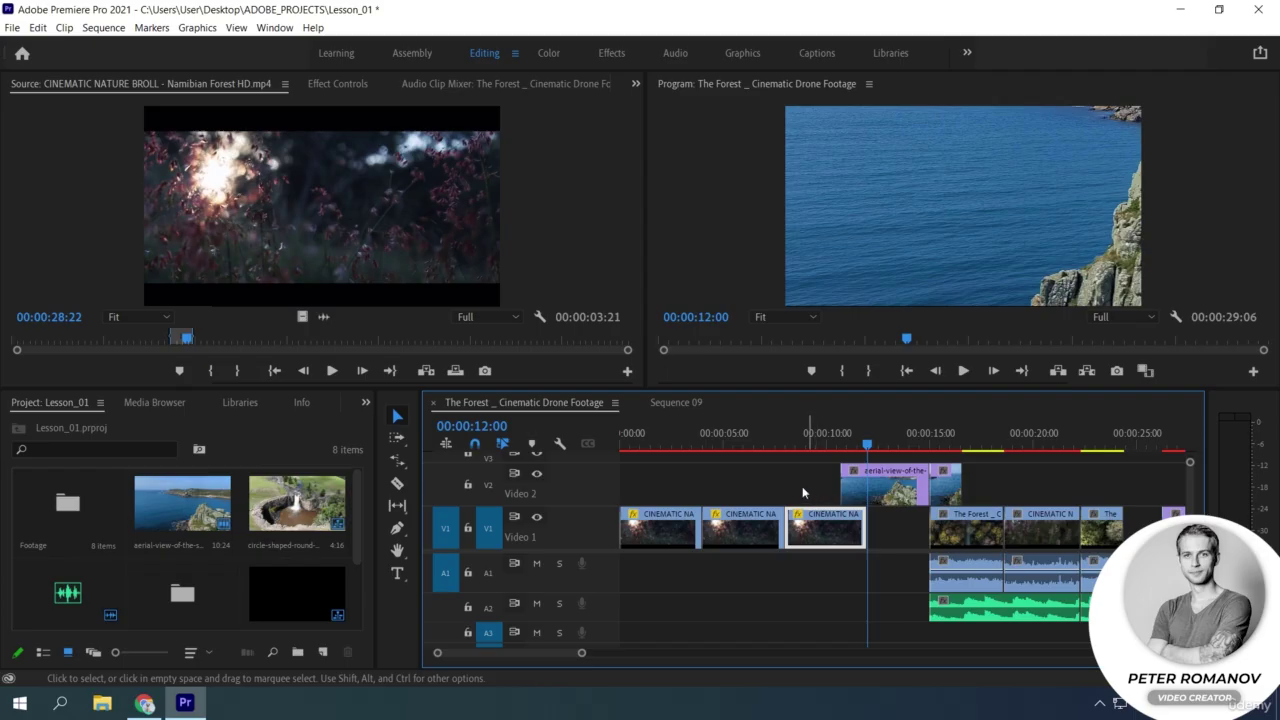
pyautogui.hotkey('ctrl', 'r')
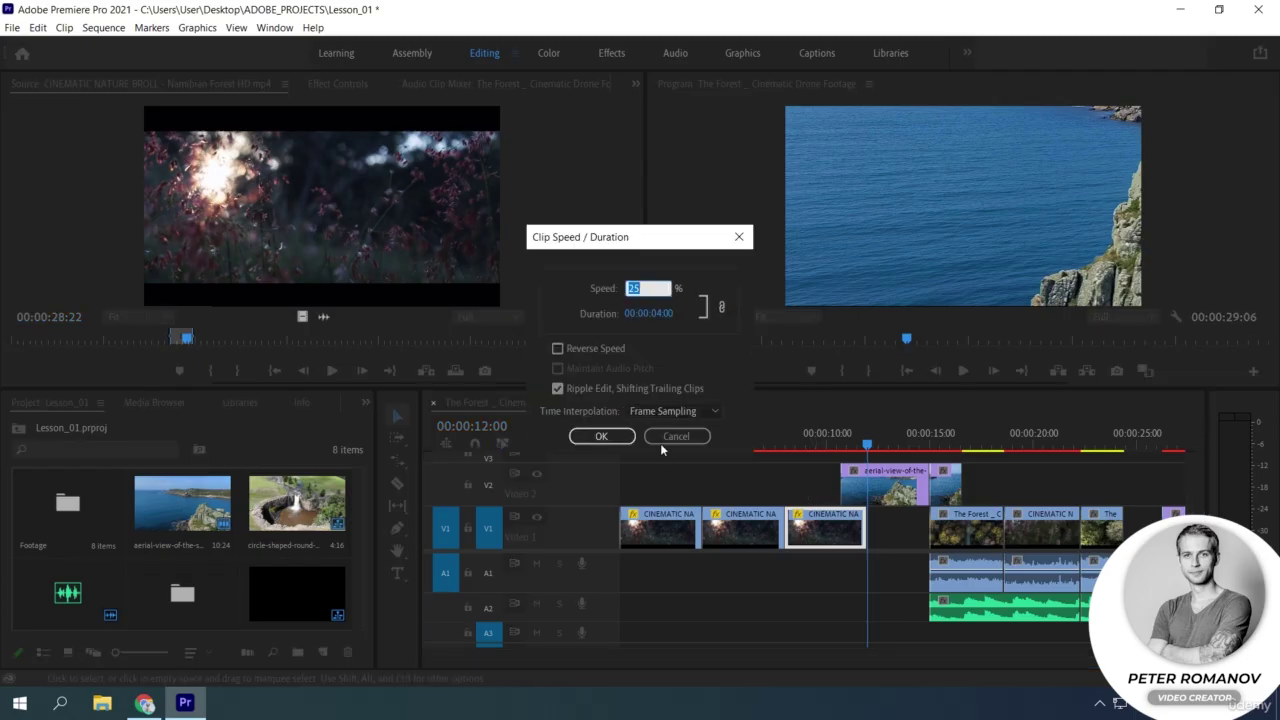
pyautogui.click(676, 410)
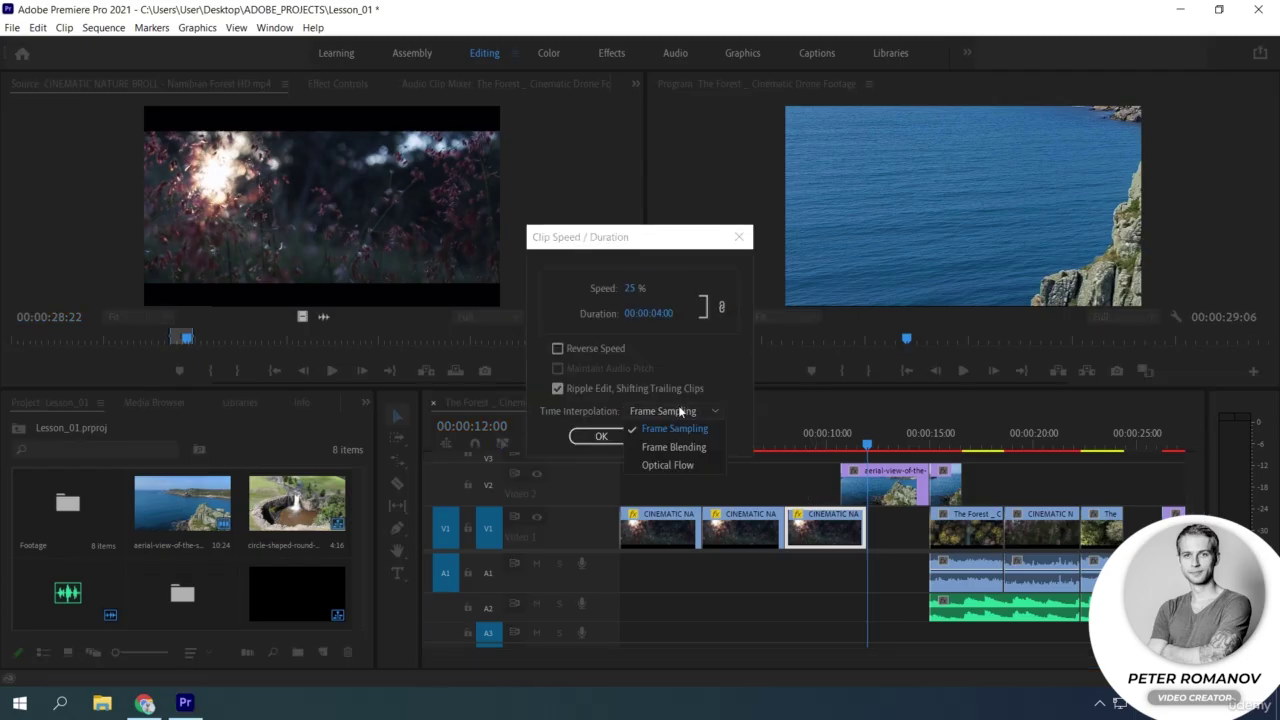
pyautogui.click(686, 465)
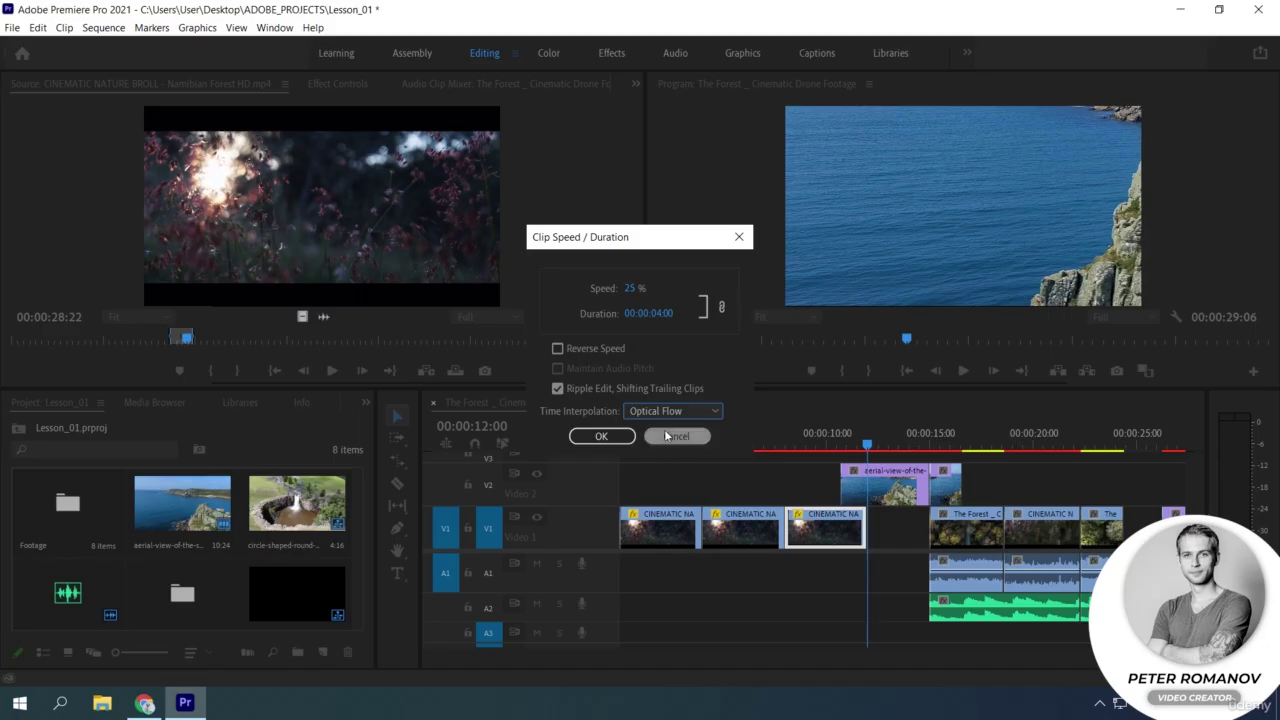
pyautogui.click(627, 440)
# Play back the third flowers clip from its start at 00:00:08:00 to review the slow motion, then replay it.
pyautogui.click(786, 441)
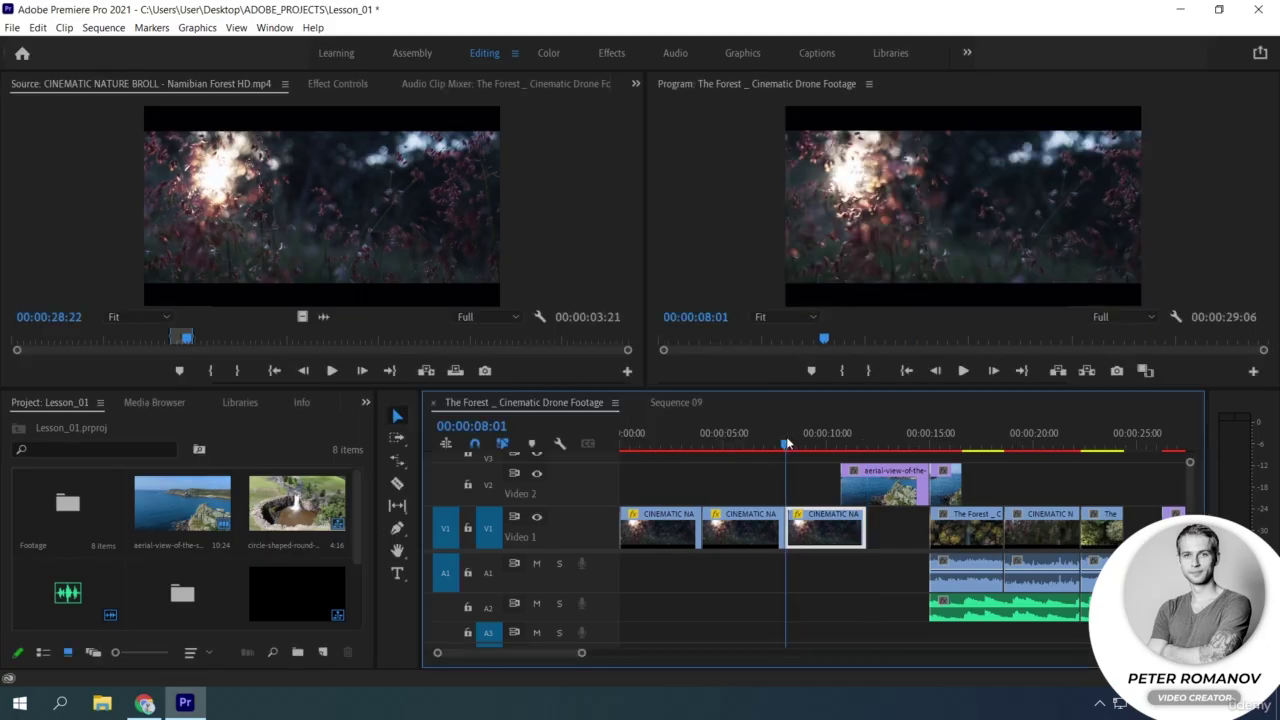
pyautogui.press('Left')
pyautogui.press('space')
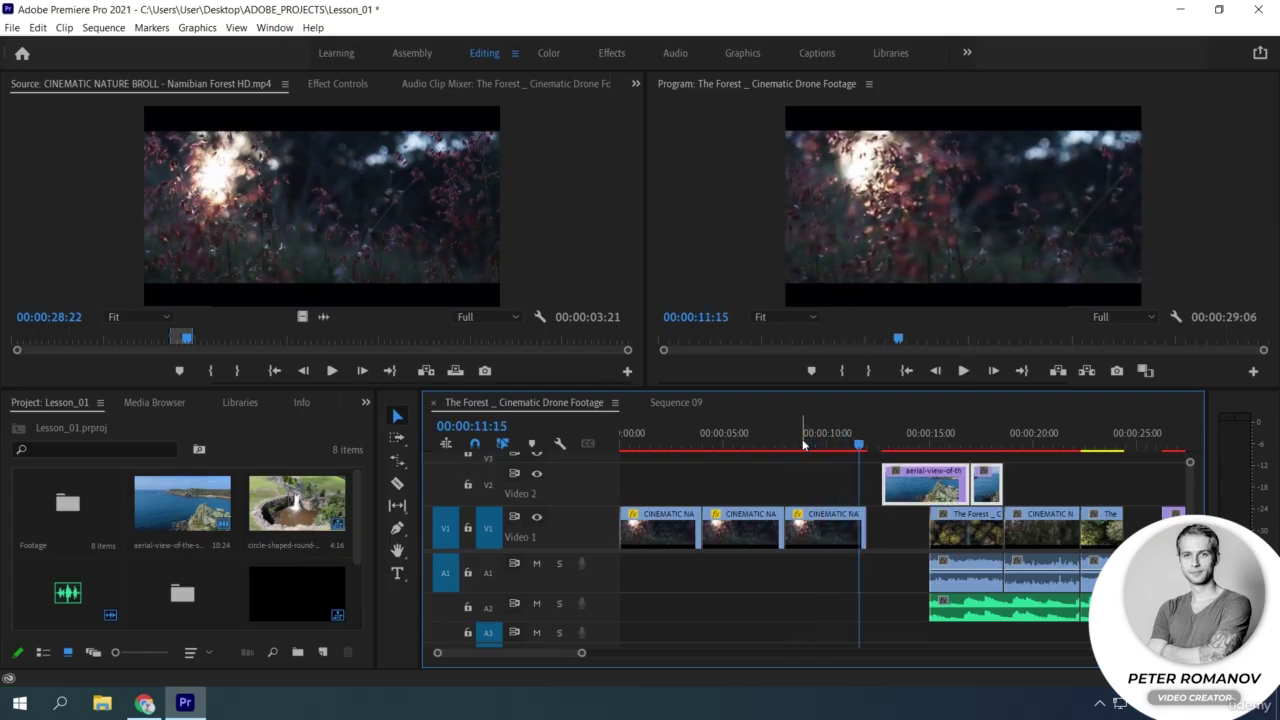
pyautogui.press('Up')
pyautogui.press('space')
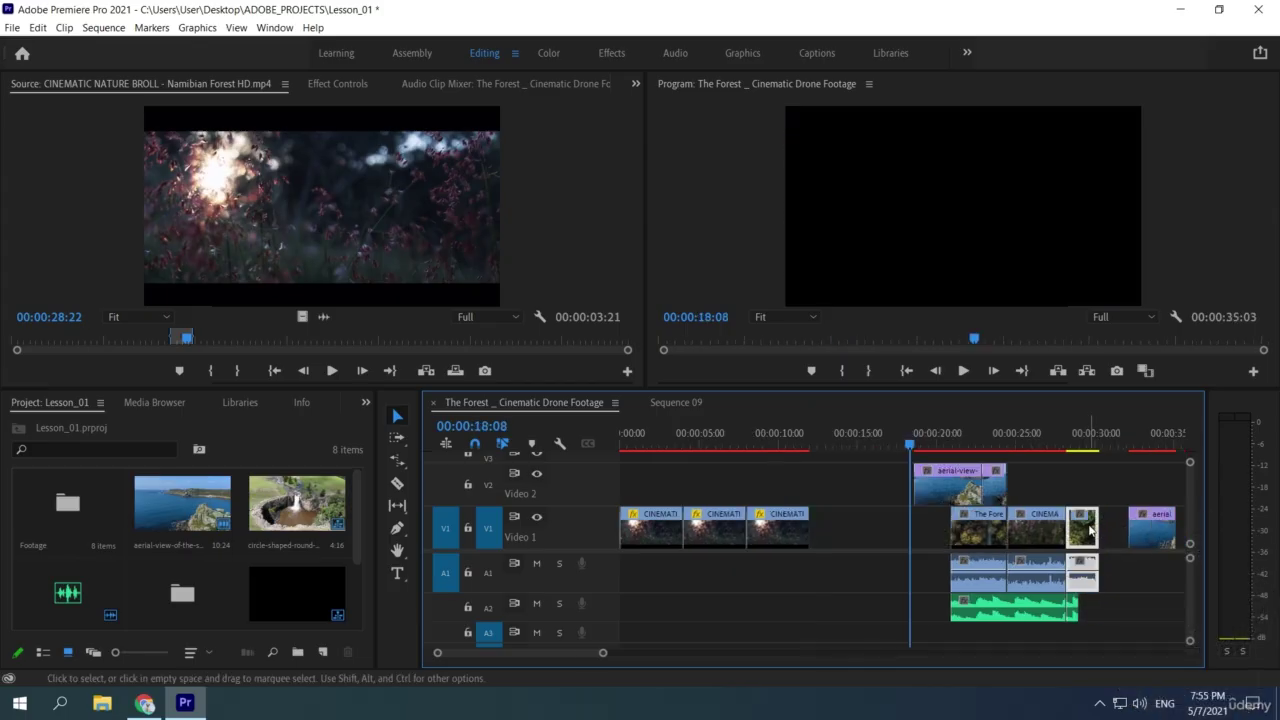
# Check the Time Interpolation options available for the short forest clip before the gap on Video 1.
pyautogui.rightClick(1088, 530)
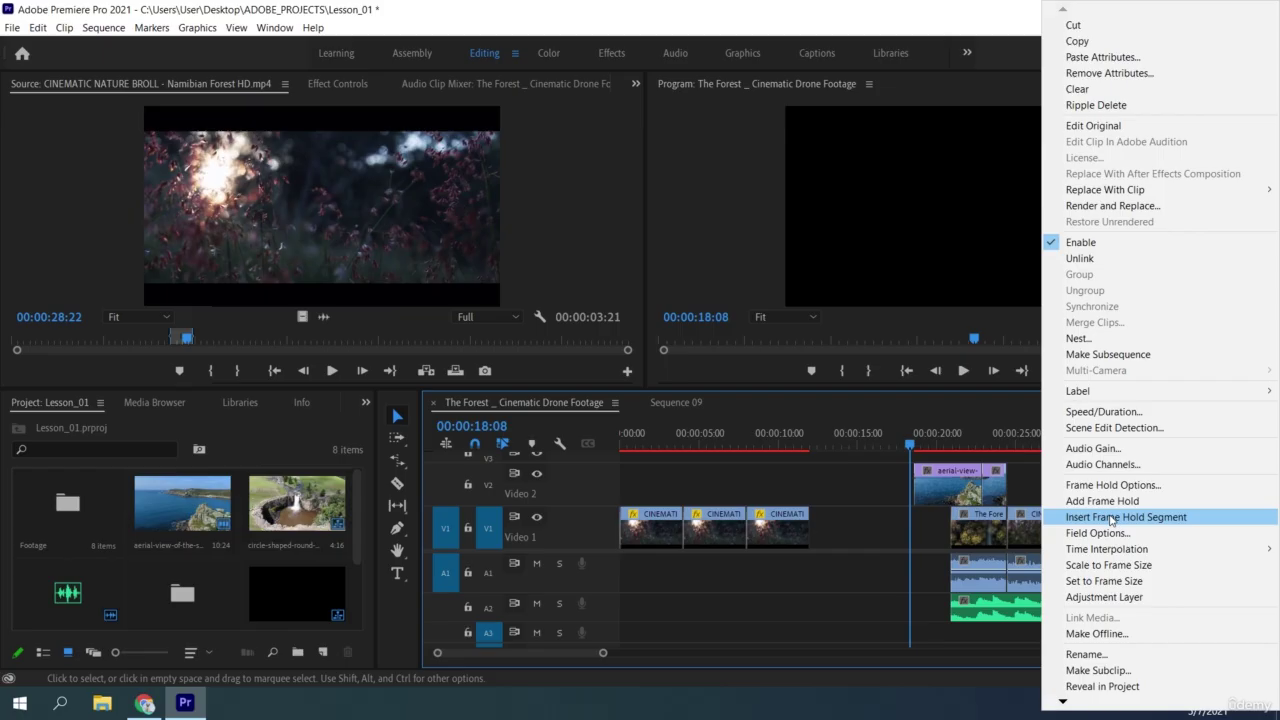
pyautogui.moveTo(1137, 554)
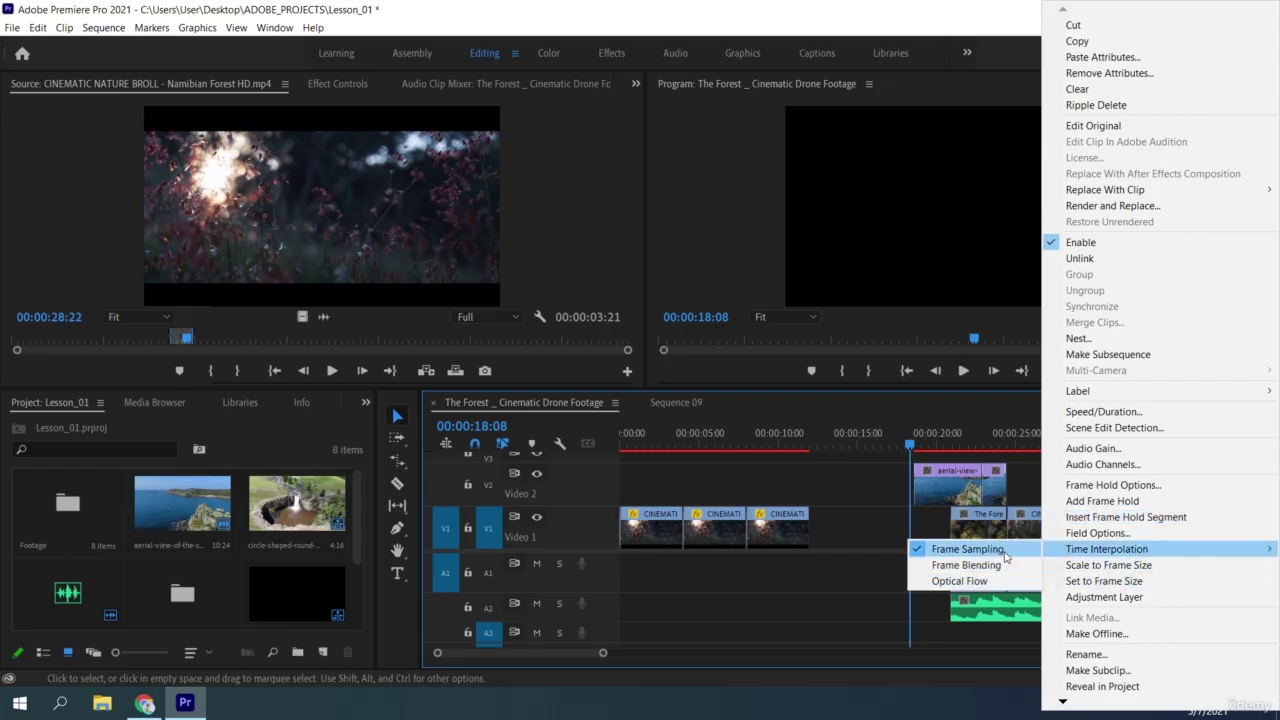
pyautogui.click(803, 568)
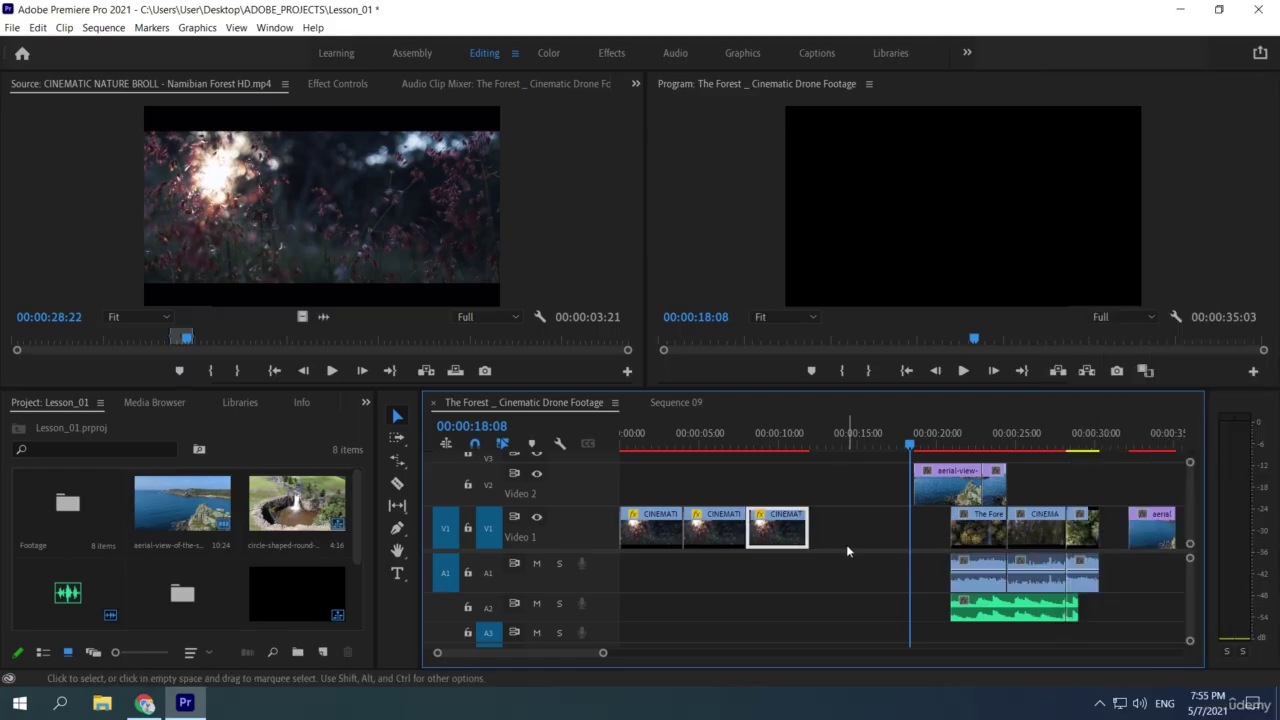